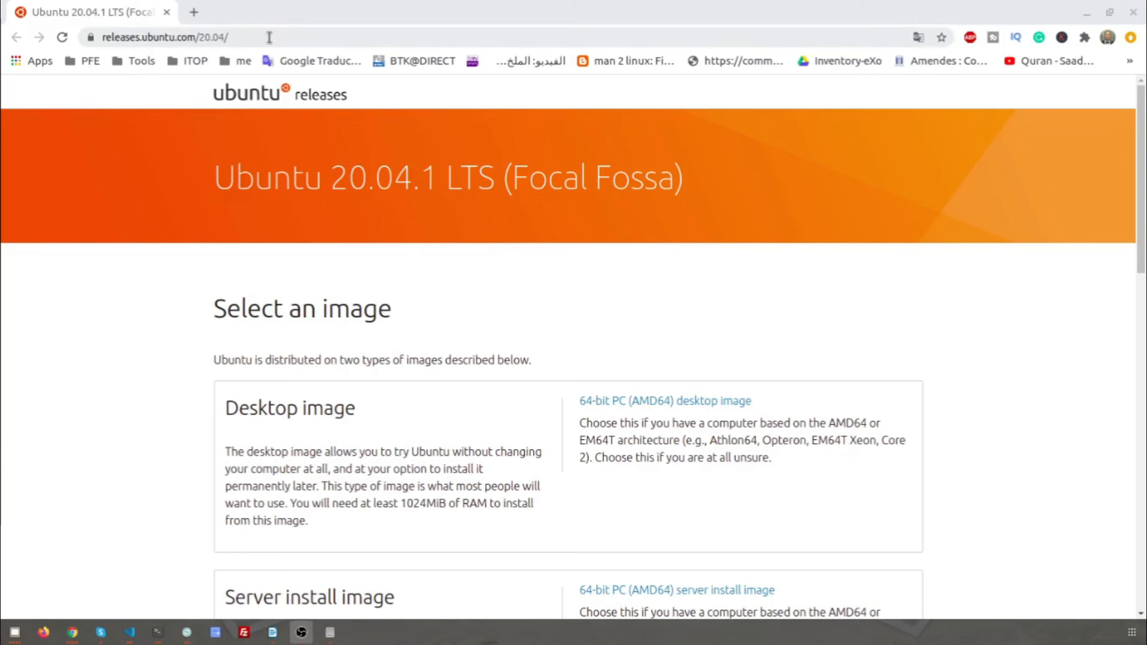
# Step: Download the 64-bit PC (AMD64) server install image of Ubuntu 20.04.1 into the Tools/TechIN folder
pyautogui.click(269, 37)
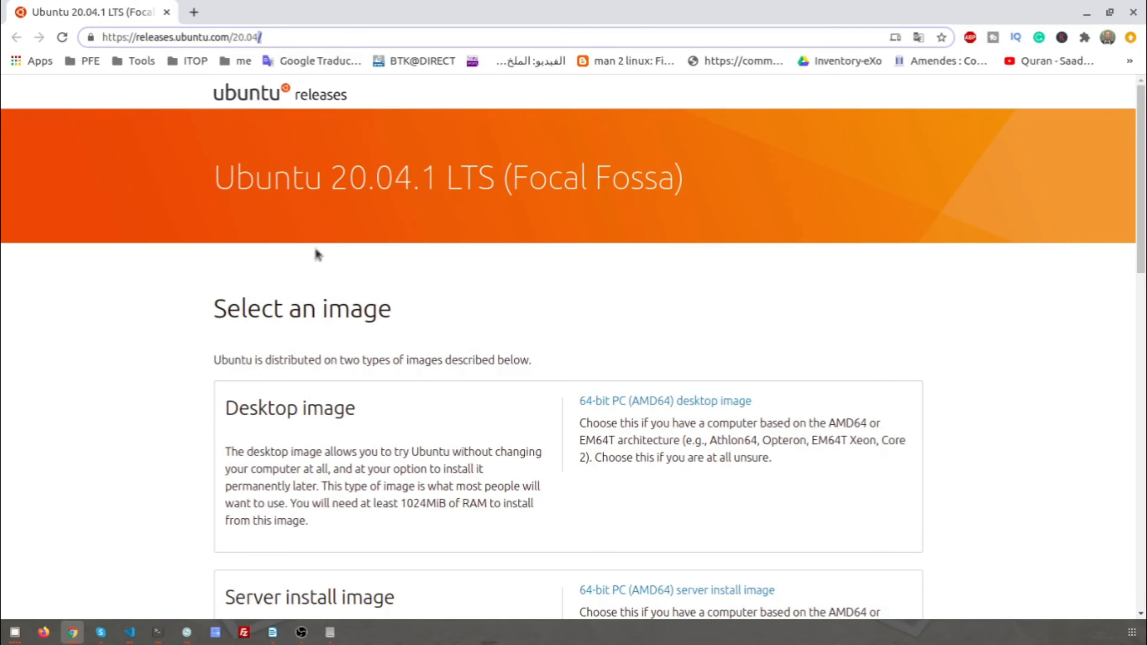
pyautogui.scroll(-3, 378, 339)
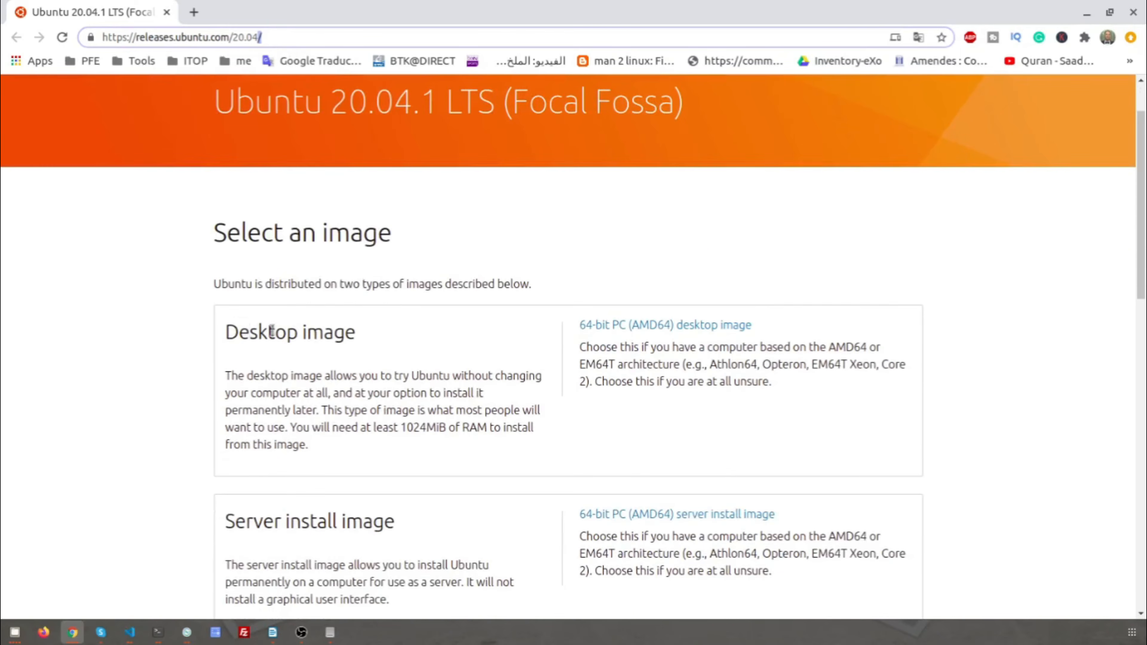
pyautogui.scroll(-3, 532, 398)
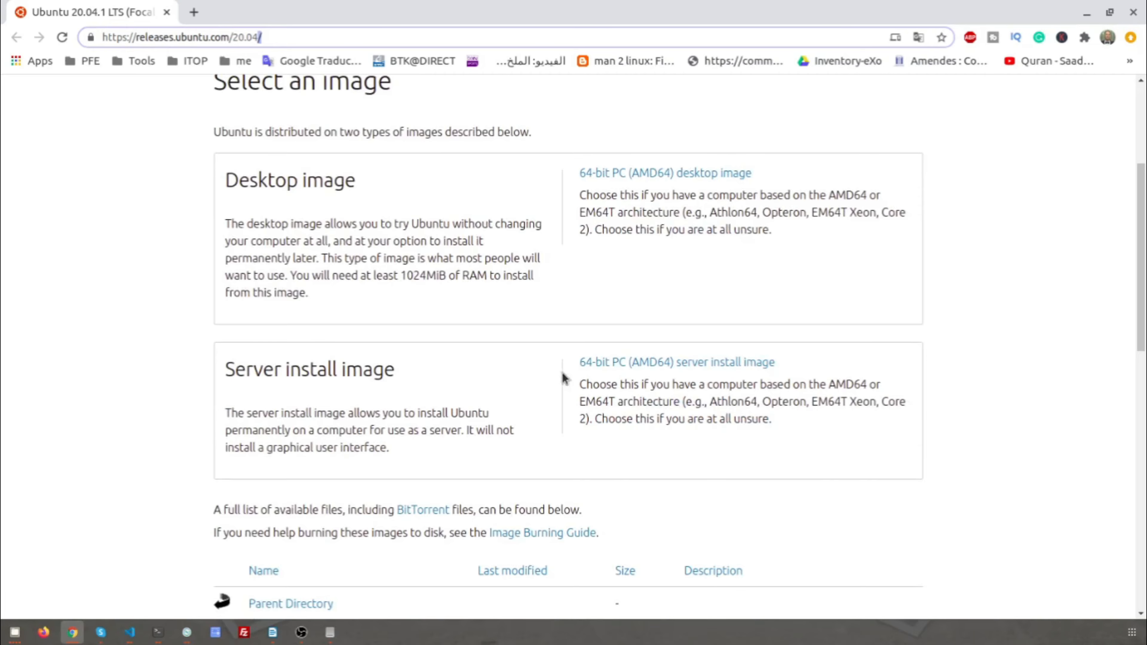
pyautogui.click(645, 364)
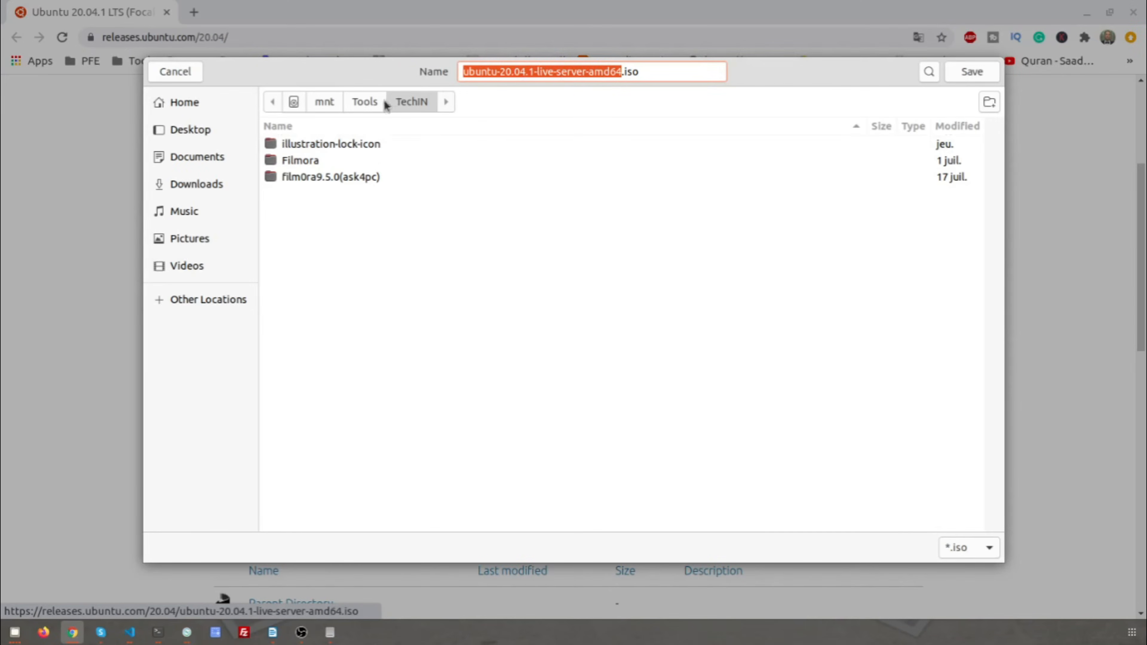
pyautogui.click(364, 102)
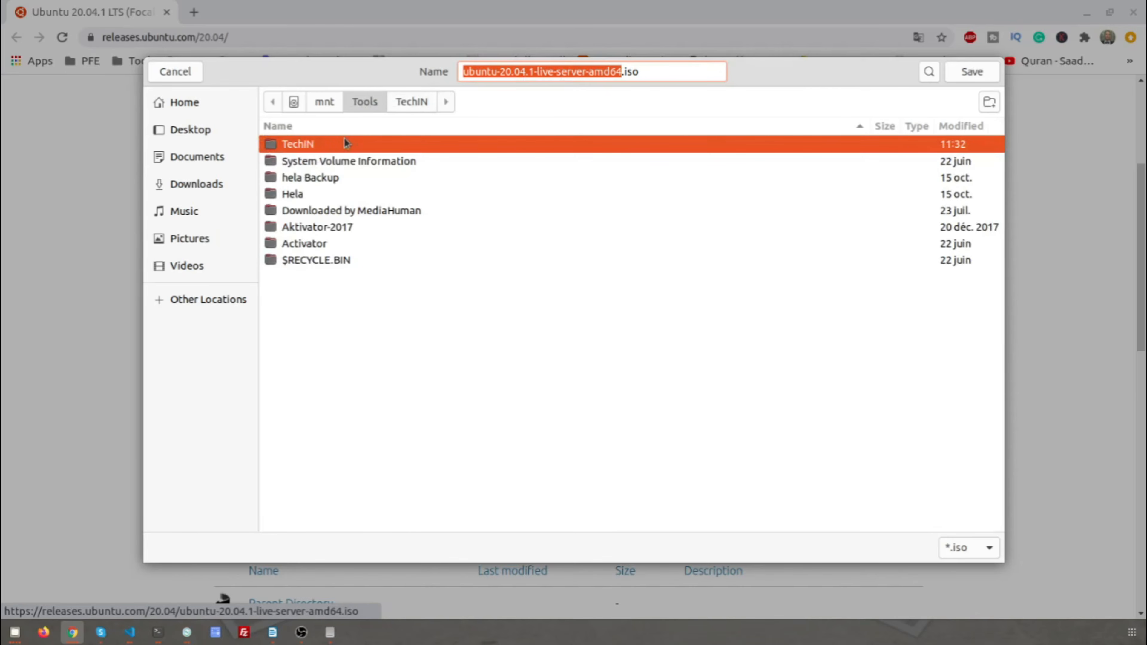
pyautogui.doubleClick(335, 144)
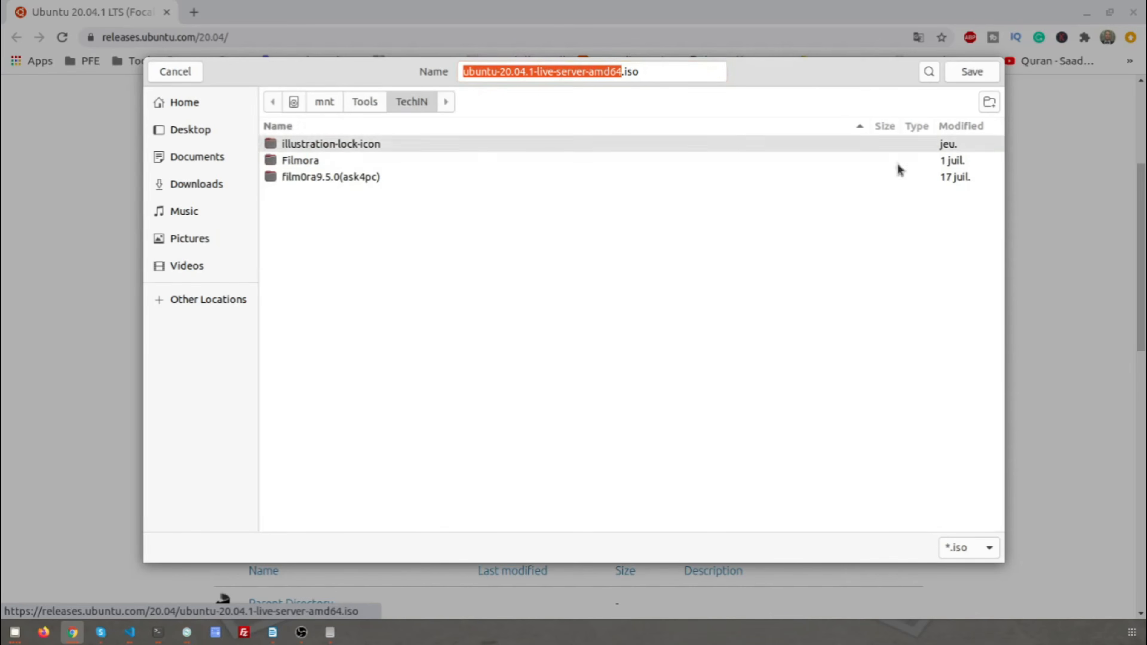
pyautogui.click(976, 71)
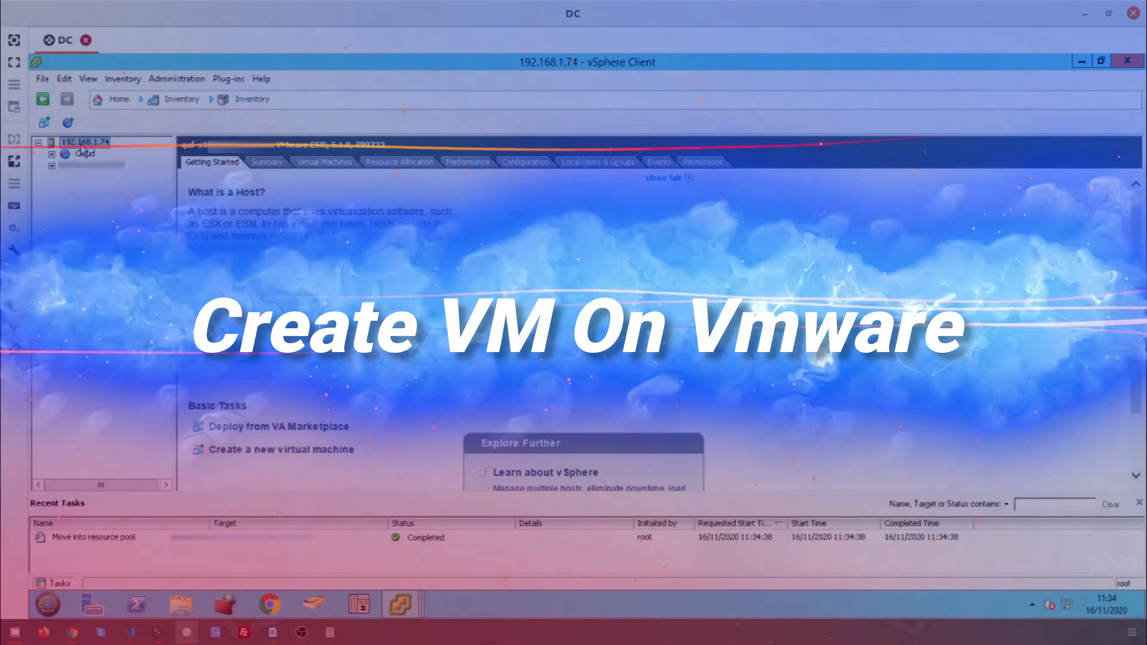
# Step: Switch to the vSphere Client and start a new virtual machine on host 192.168.1.74 with the Custom configuration
pyautogui.rightClick(81, 143)
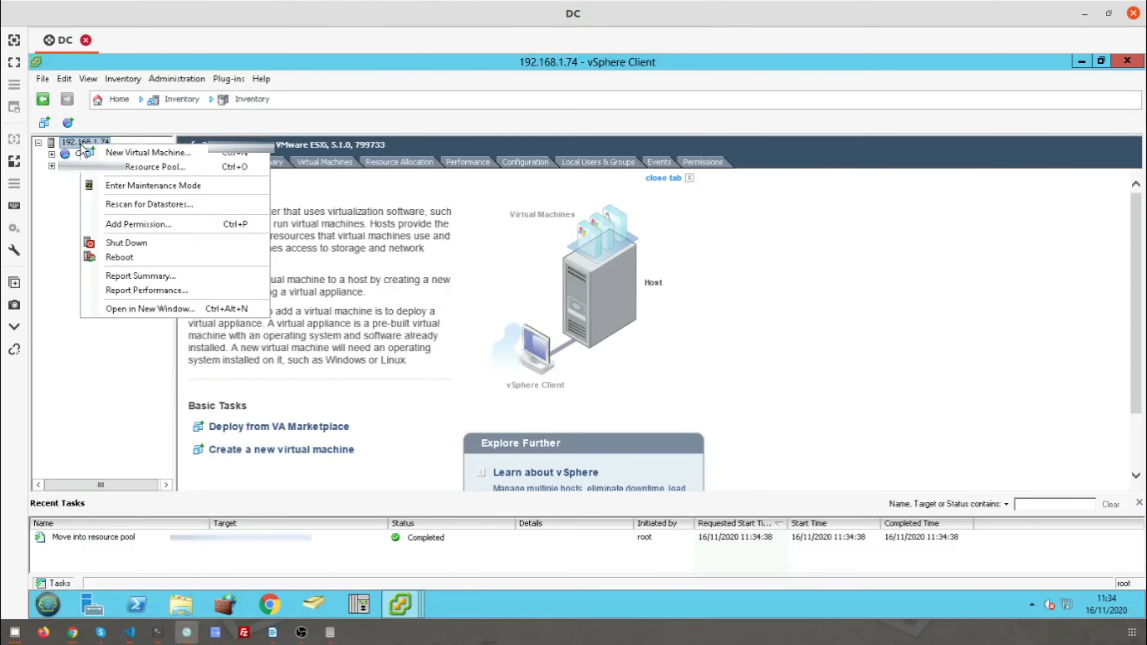
pyautogui.click(129, 152)
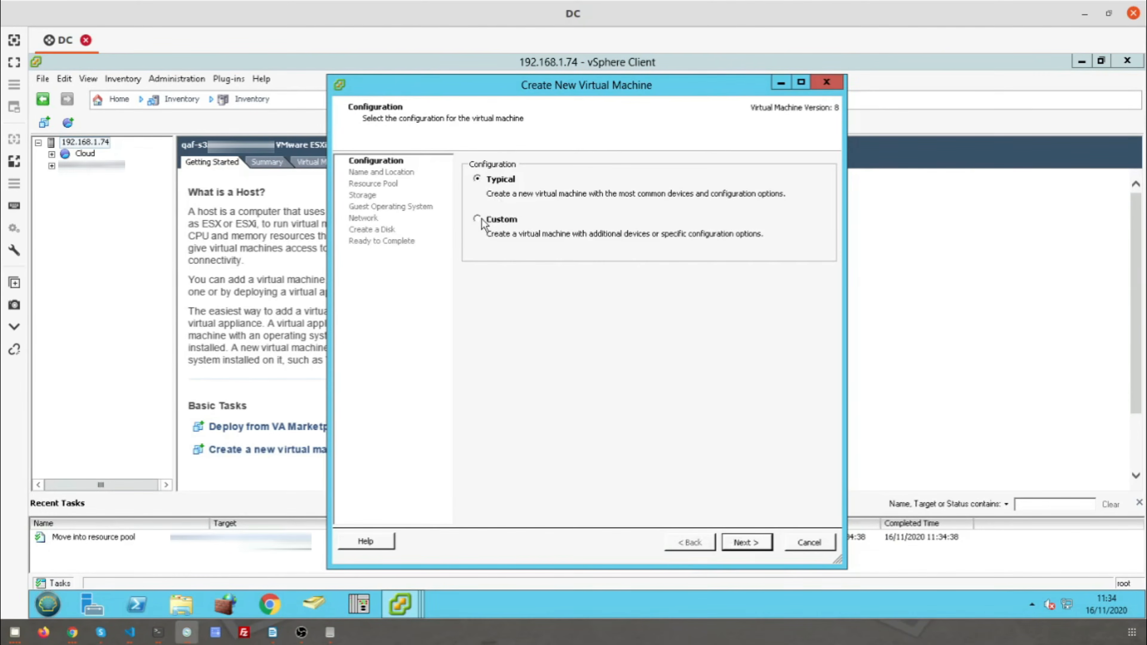
pyautogui.click(479, 219)
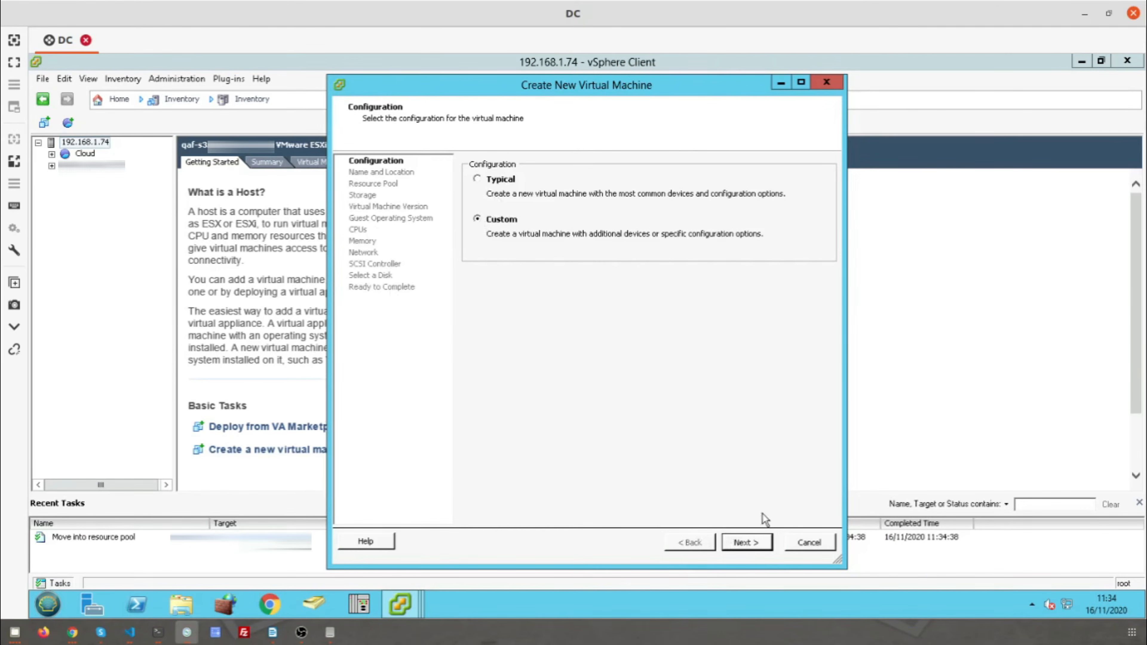
pyautogui.click(747, 543)
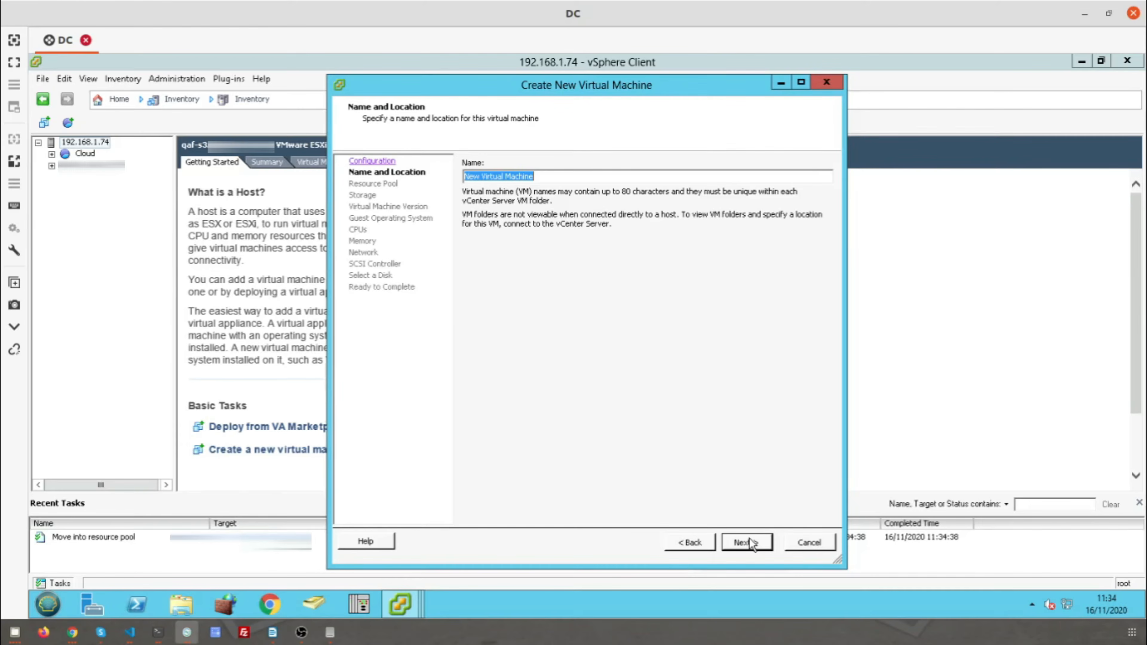
# Step: Name the new virtual machine "Ubuntu server 20.04"
pyautogui.write('Ubuntu')
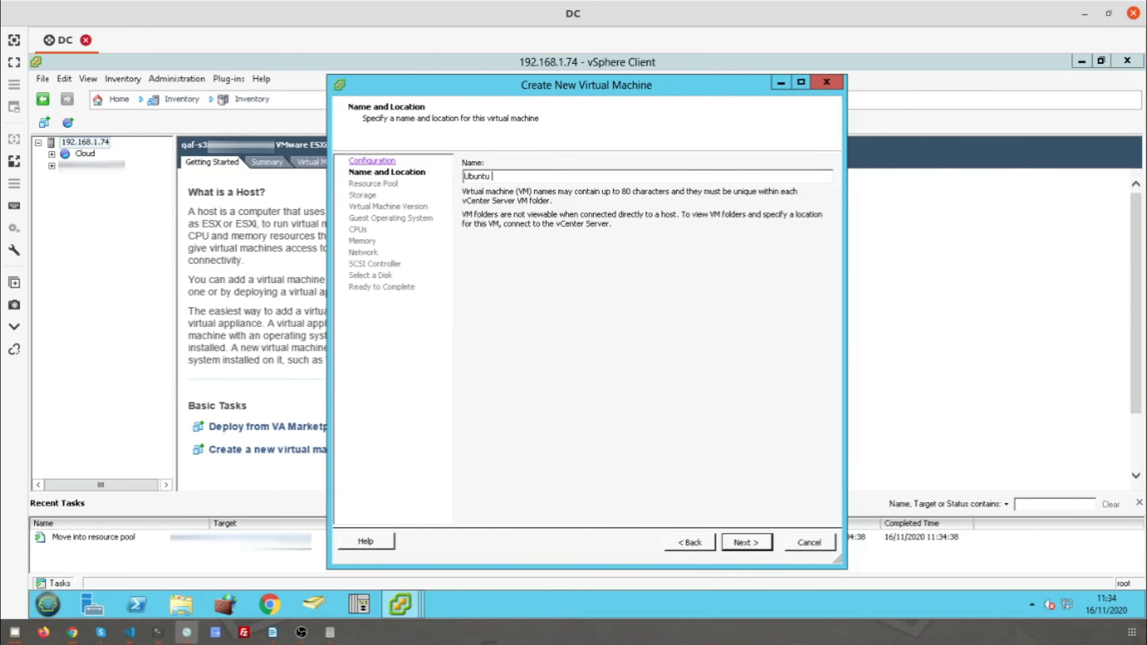
pyautogui.write(' server 20.04')
pyautogui.click(750, 548)
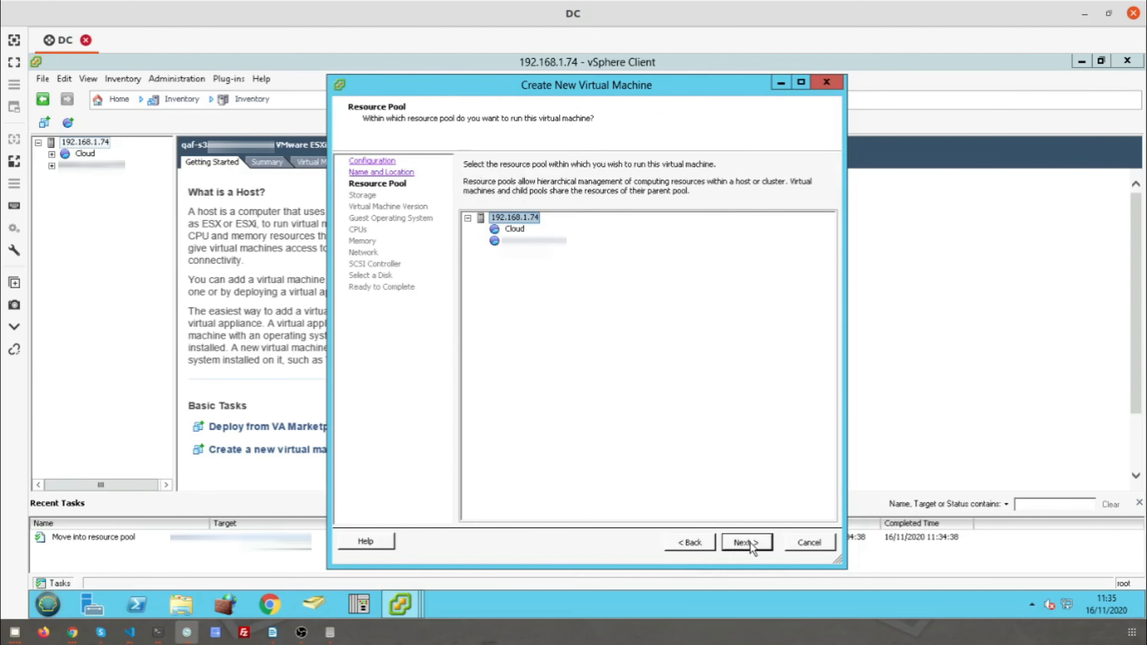
# Step: Accept the host 192.168.1.74 as resource pool, datastore1 (4) as storage and Virtual Machine Version 8
pyautogui.click(750, 549)
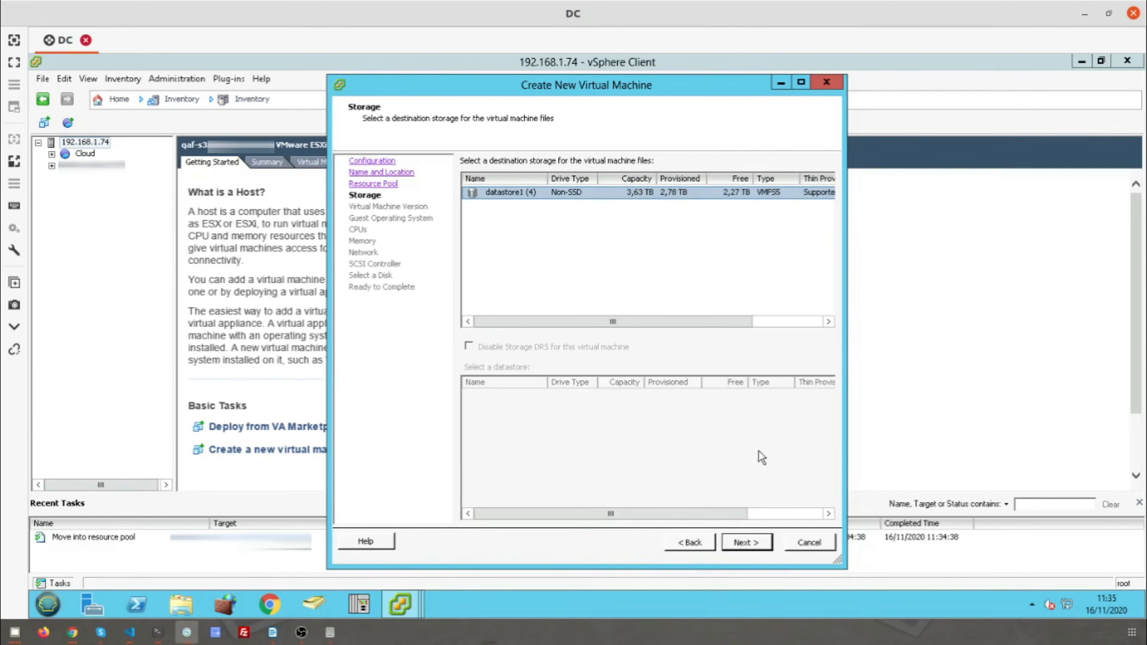
pyautogui.click(753, 545)
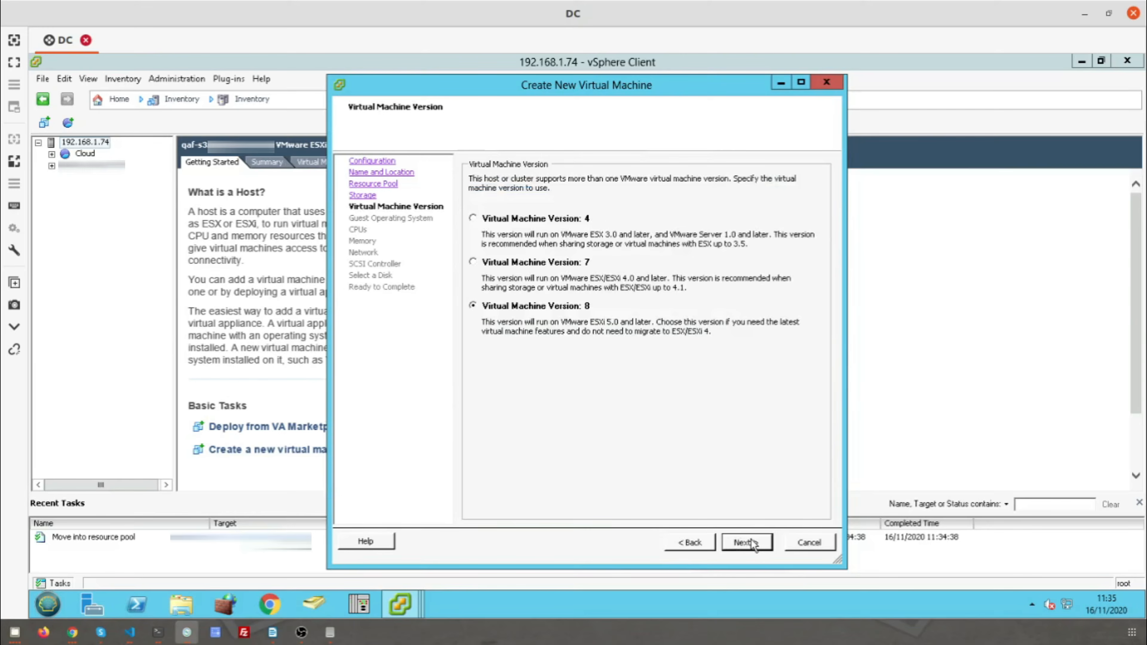
pyautogui.click(751, 541)
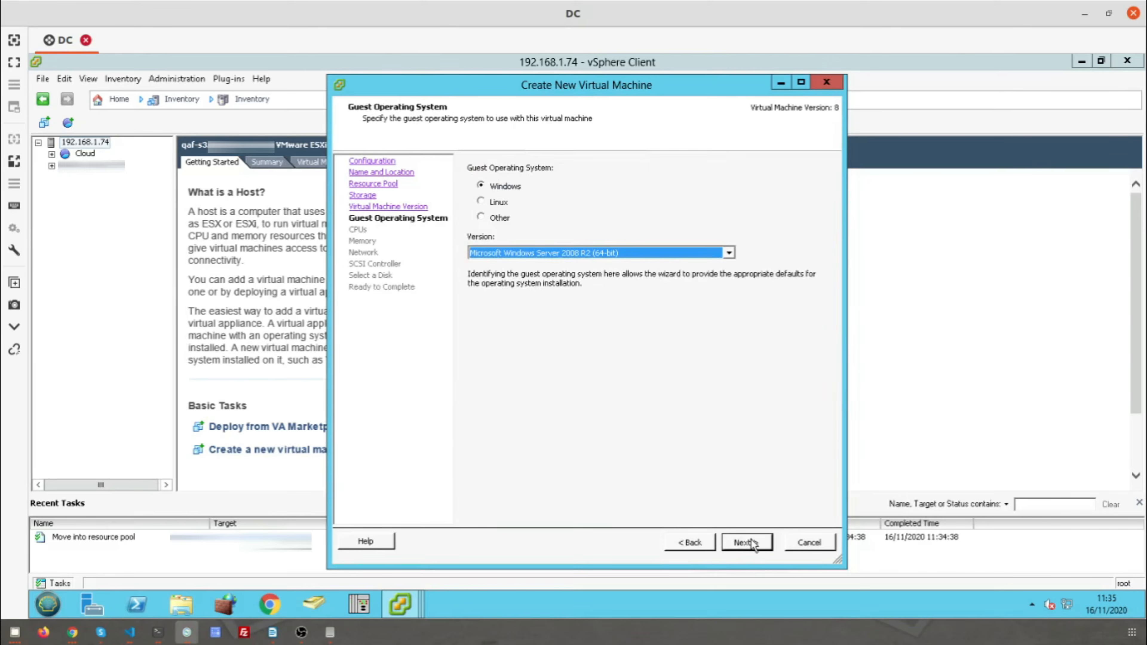
# Step: Set the guest operating system to Linux with the version Ubuntu Linux (64-bit)
pyautogui.click(481, 202)
pyautogui.click(728, 252)
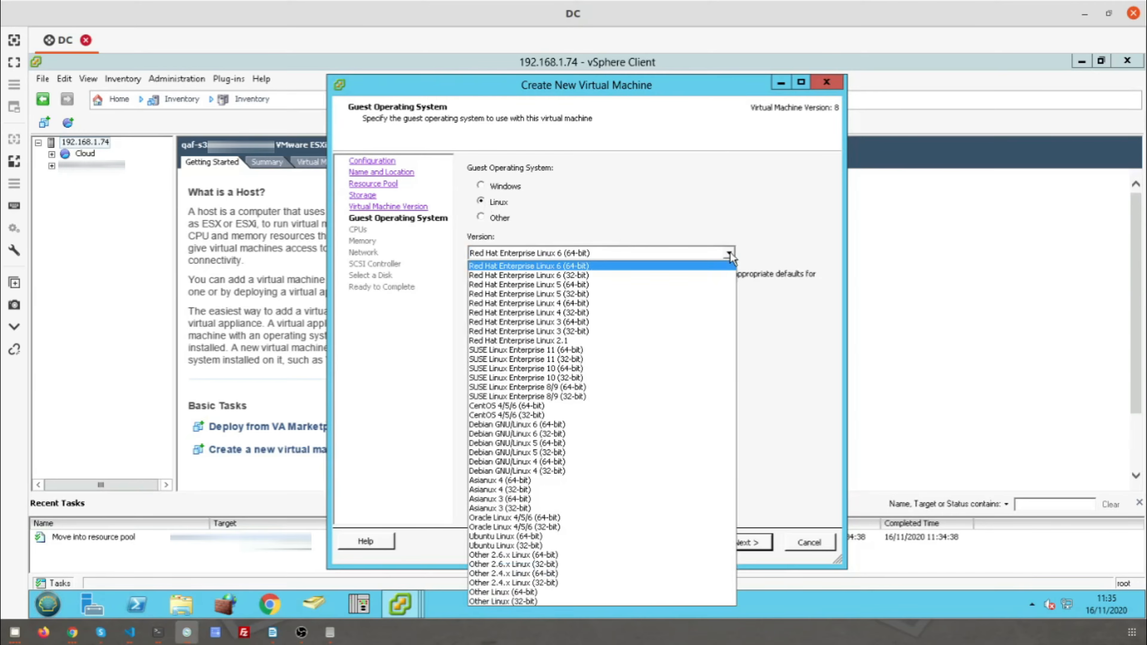
pyautogui.press('s')
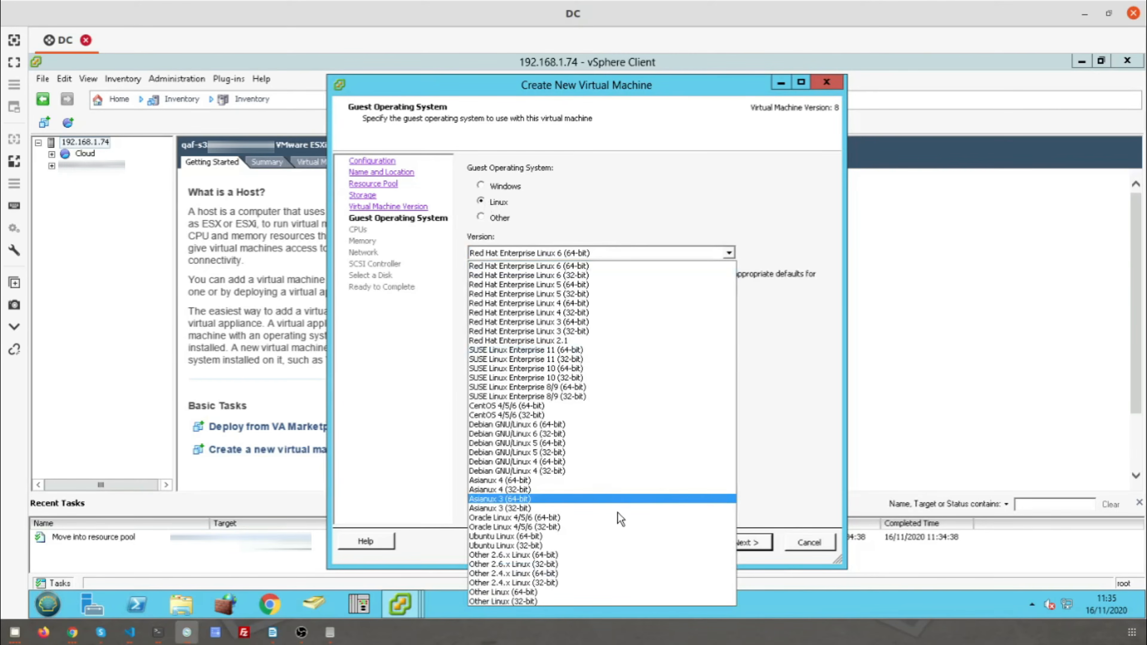
pyautogui.click(493, 536)
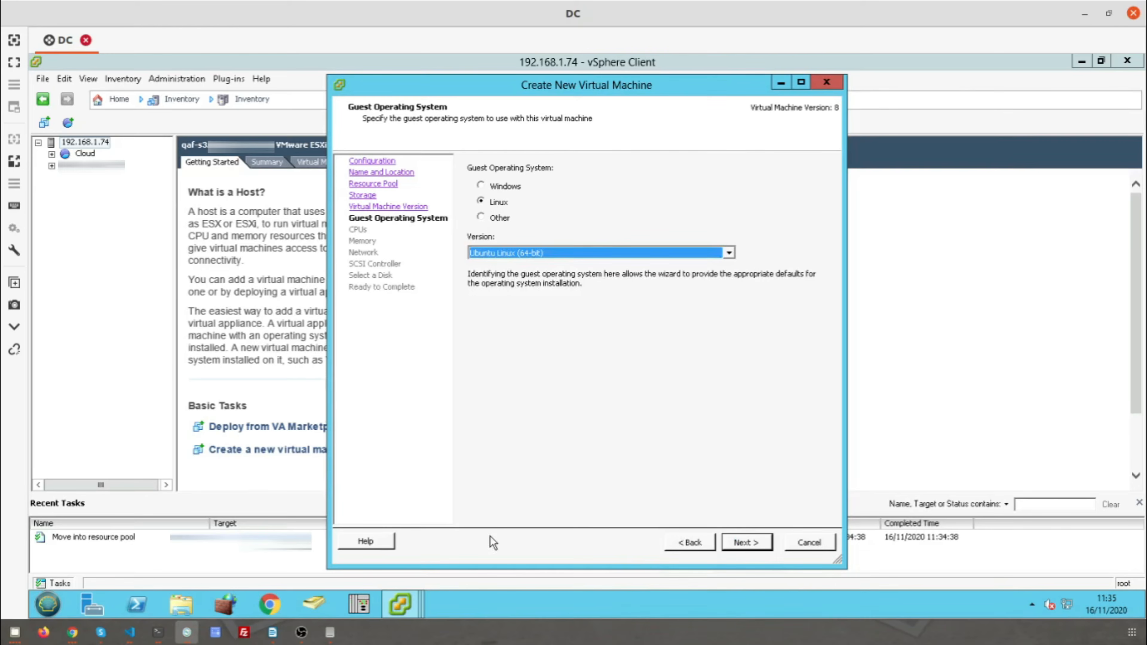
pyautogui.click(746, 542)
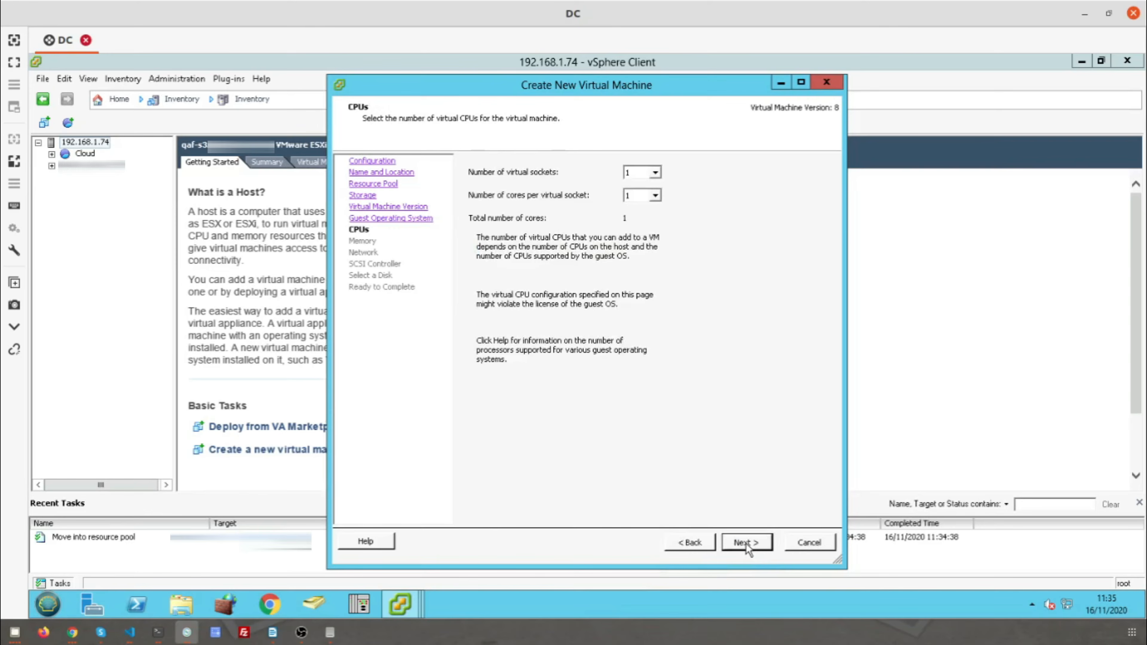
# Step: Set the virtual machine's CPUs to 4 virtual sockets with 2 cores per socket
pyautogui.click(654, 174)
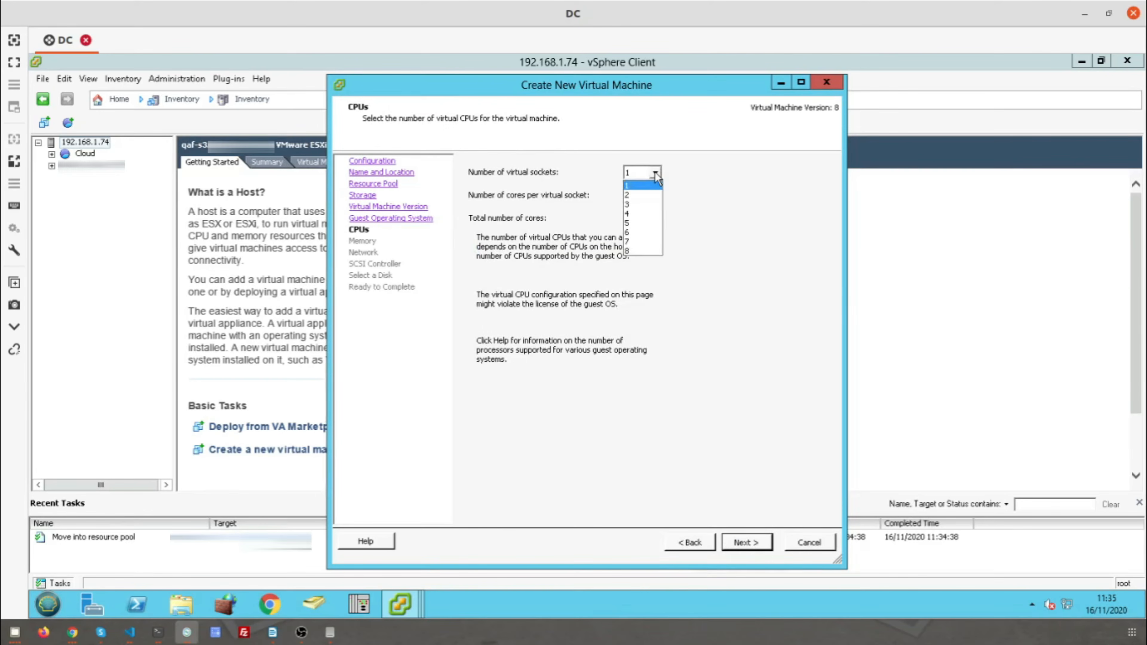
pyautogui.click(635, 213)
pyautogui.click(655, 196)
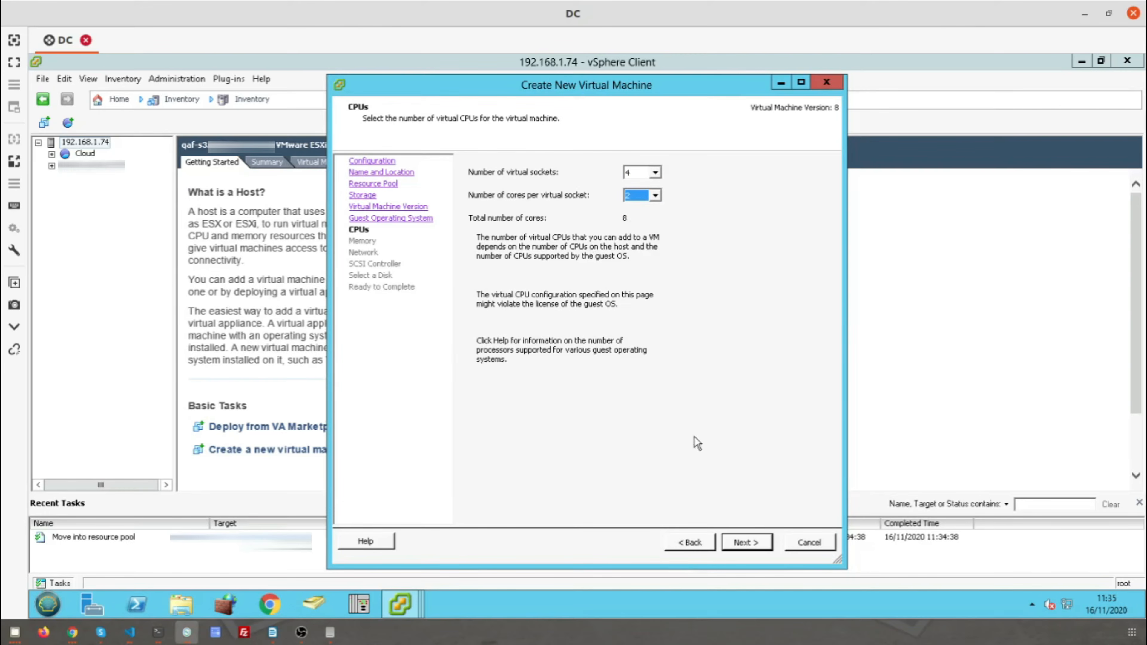
pyautogui.click(746, 543)
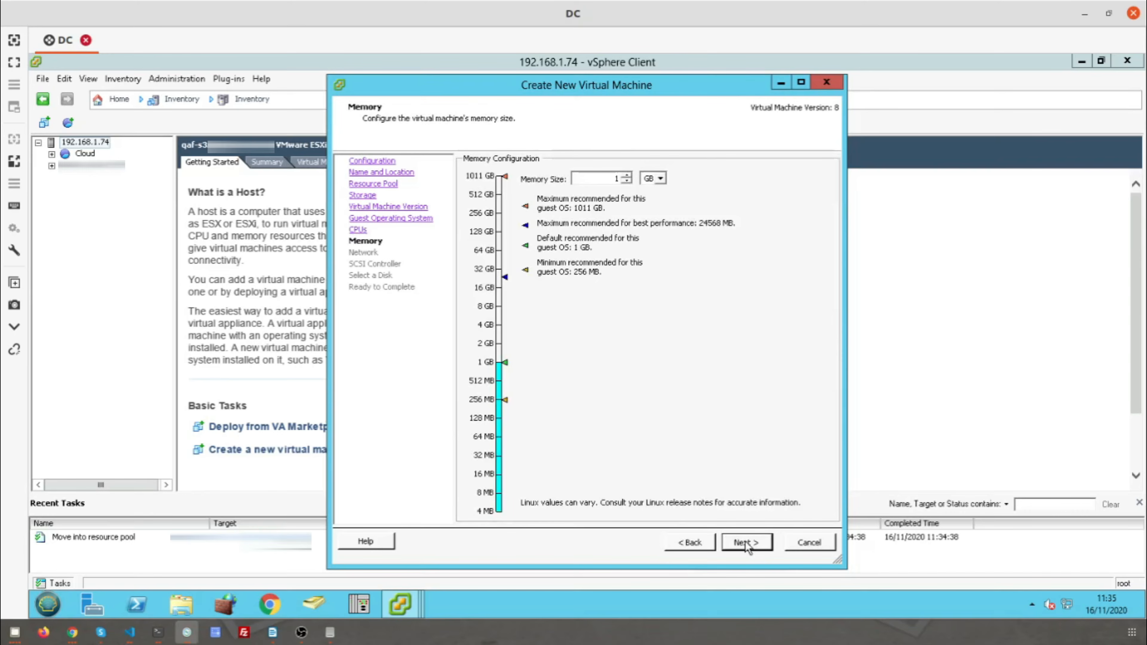
# Step: Set the virtual machine's memory size to 4 GB
pyautogui.click(627, 176)
pyautogui.click(627, 175)
pyautogui.click(627, 175)
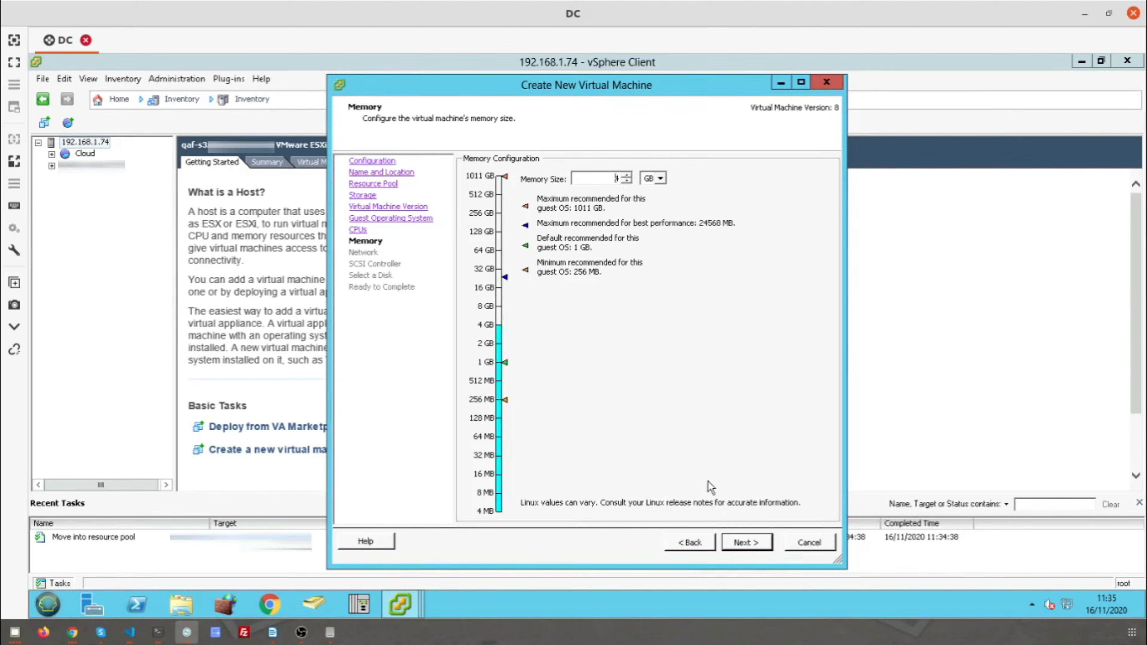
pyautogui.click(746, 542)
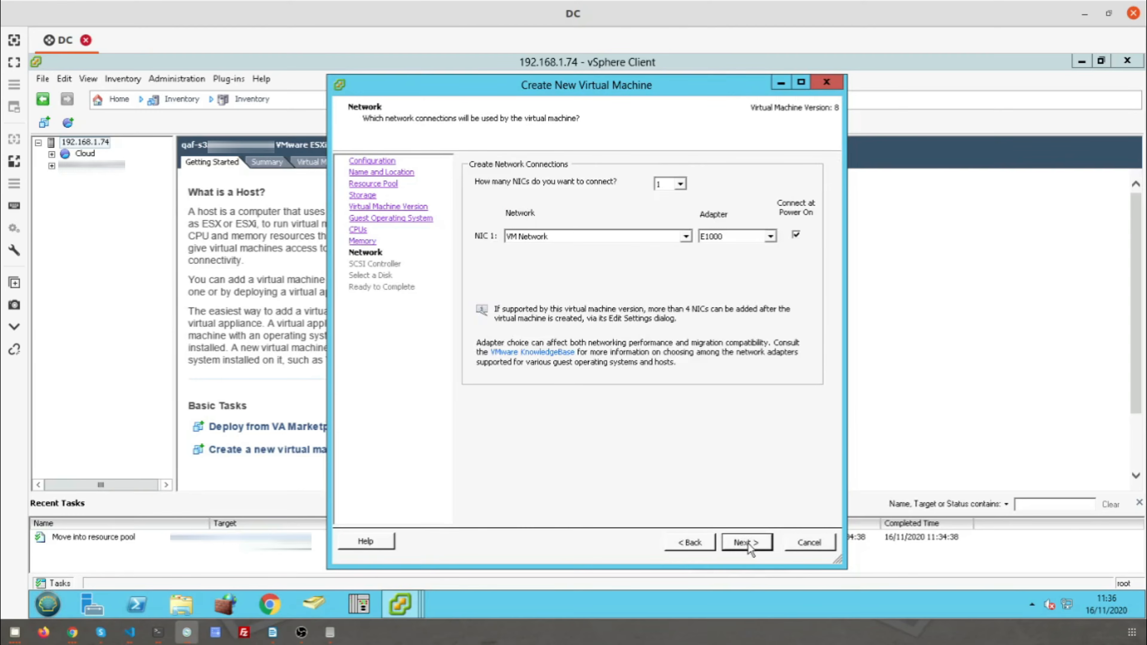
# Step: Accept one E1000 NIC on VM Network, the LSI Logic Parallel controller and the creation of a new virtual disk
pyautogui.click(748, 544)
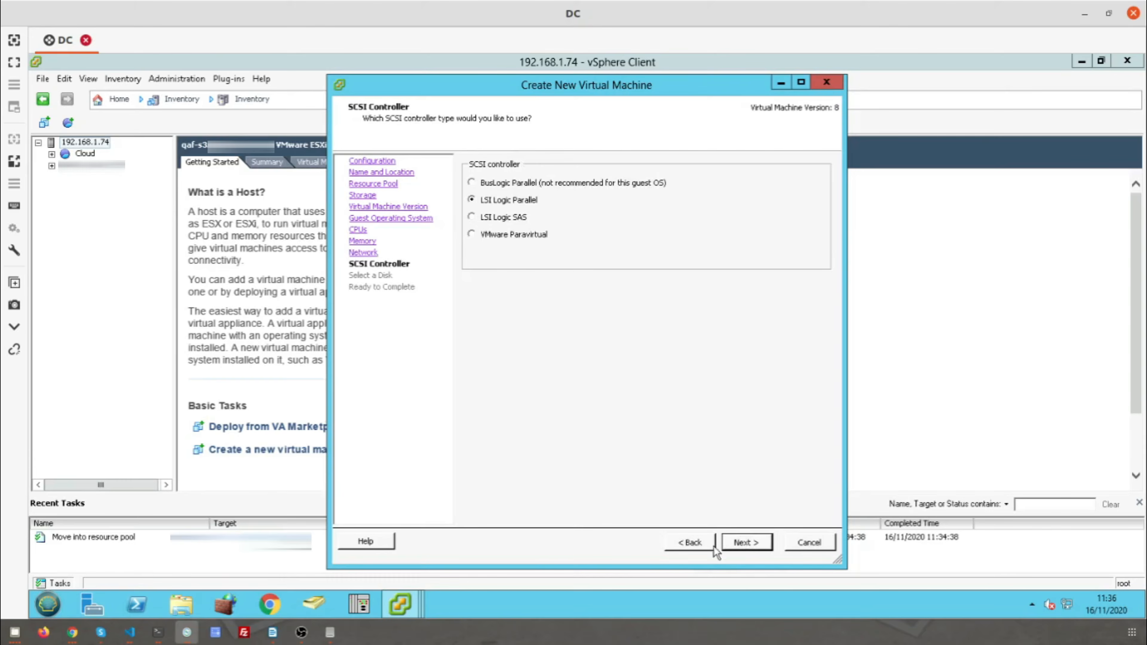
pyautogui.click(732, 542)
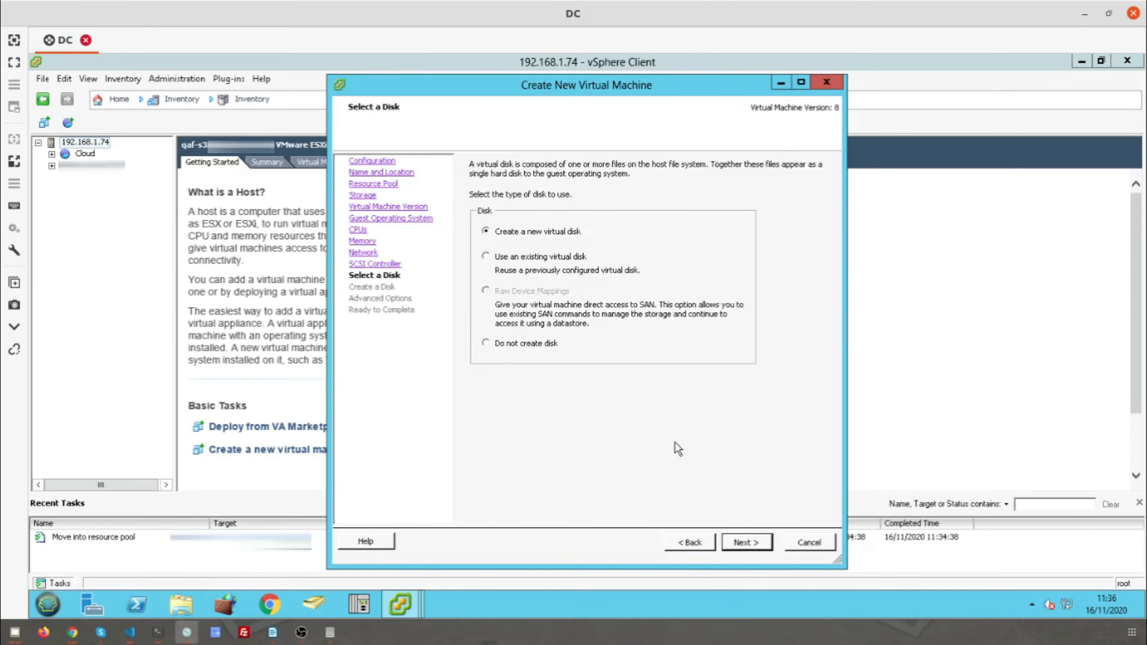
pyautogui.click(751, 543)
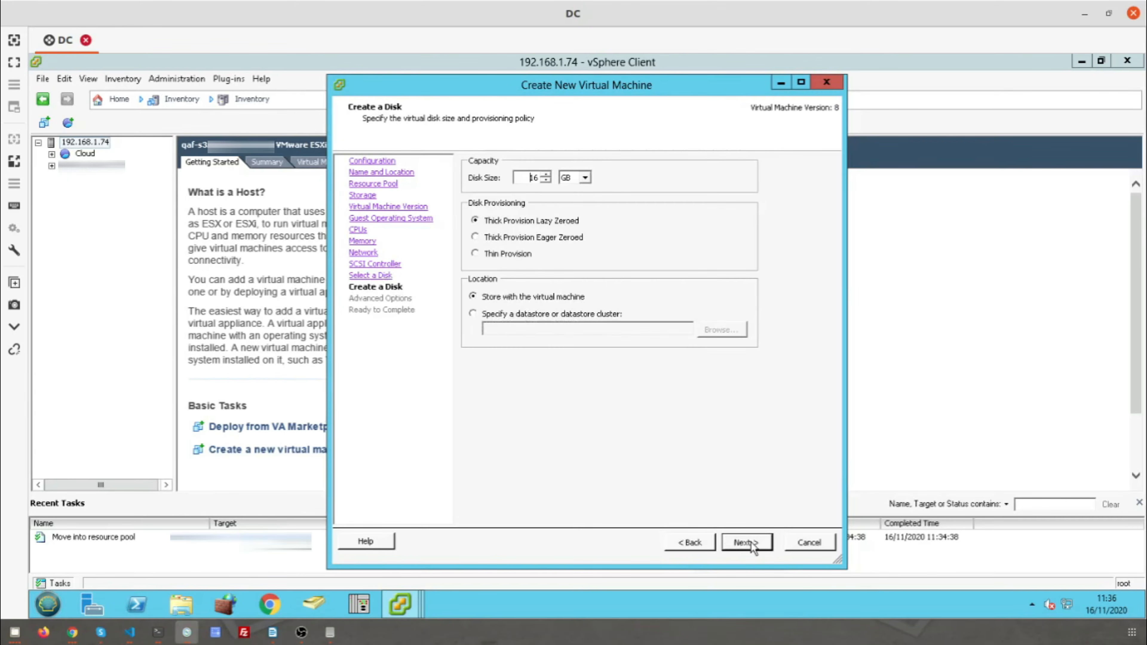
# Step: Set the virtual disk size to 100 GB and keep the default provisioning and the SCSI (0:0) device node
pyautogui.doubleClick(541, 177)
pyautogui.write('100')
pyautogui.click(746, 545)
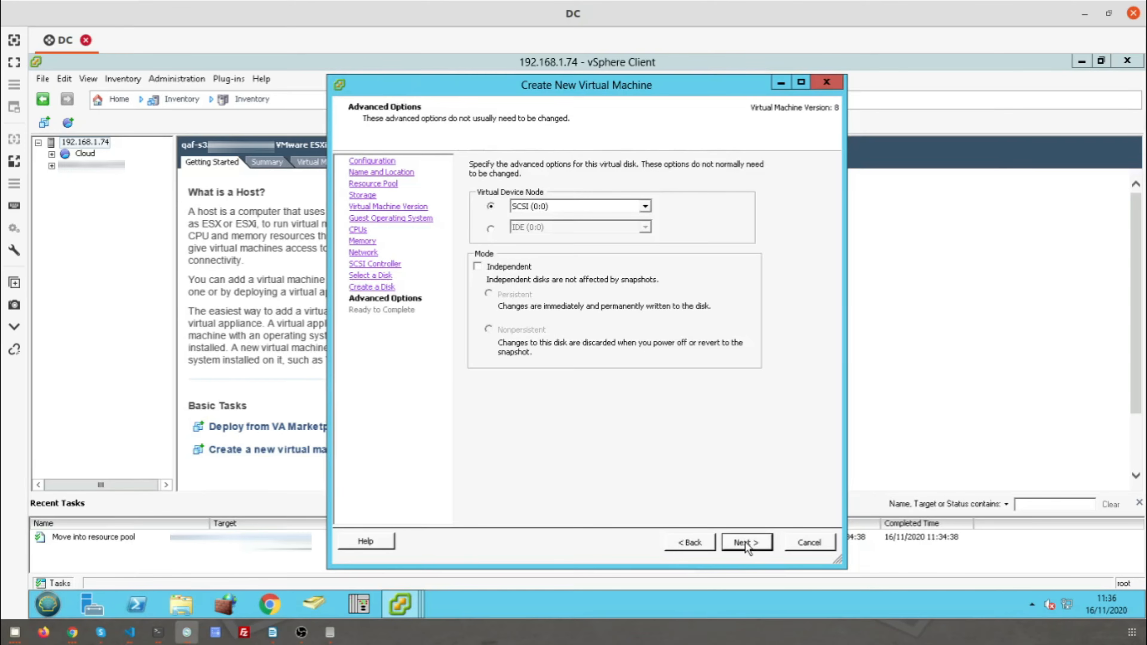
pyautogui.click(747, 545)
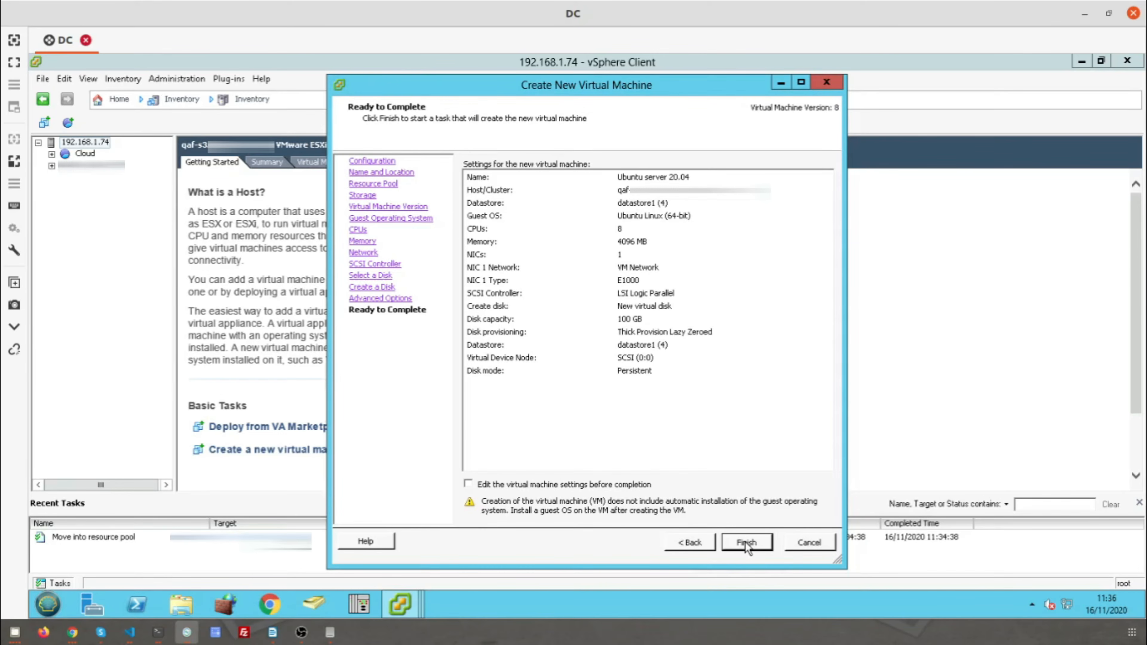
# Step: Choose to edit the machine's settings before completion, set the power-on boot delay to 10000 ms and finish creating the virtual machine
pyautogui.click(577, 484)
pyautogui.click(747, 543)
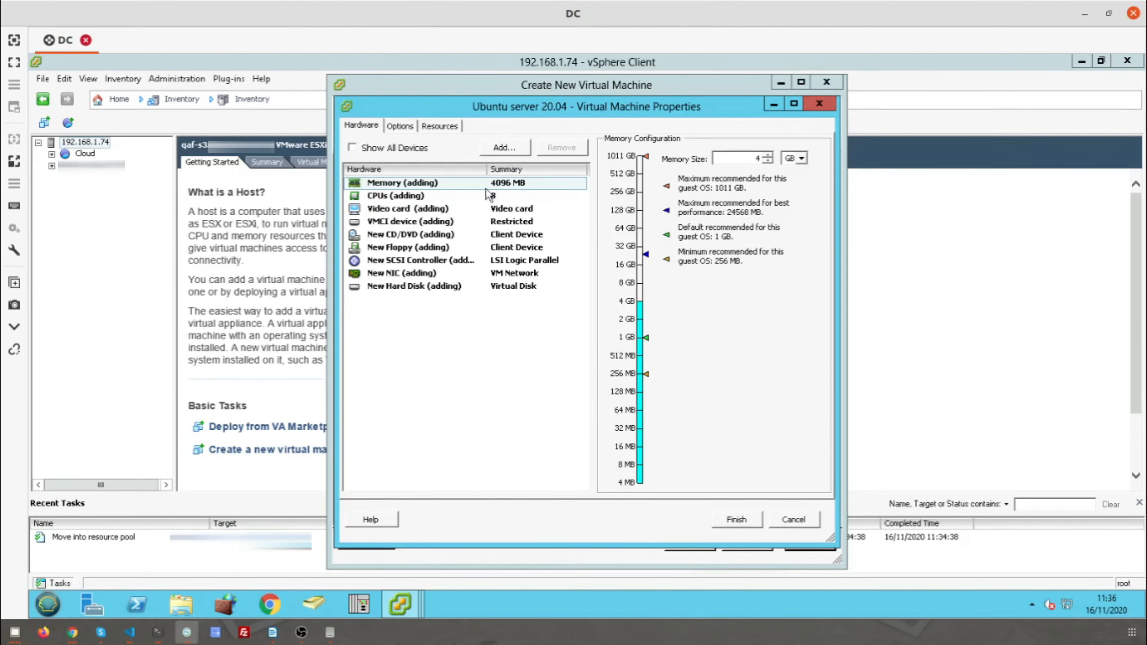
pyautogui.click(400, 127)
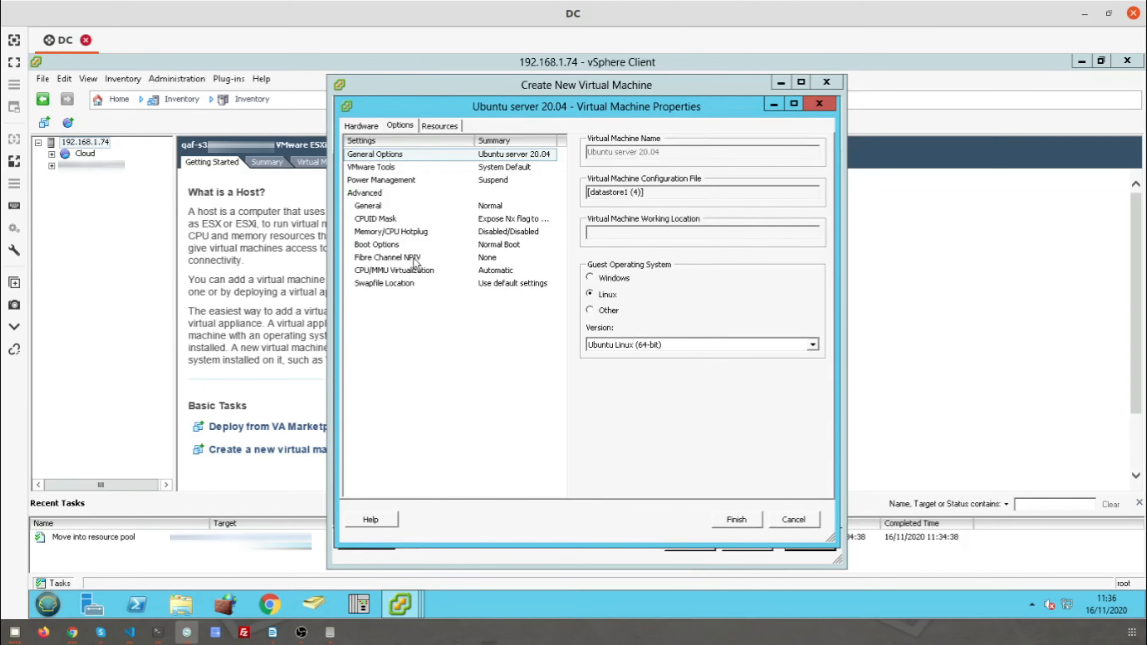
pyautogui.click(380, 245)
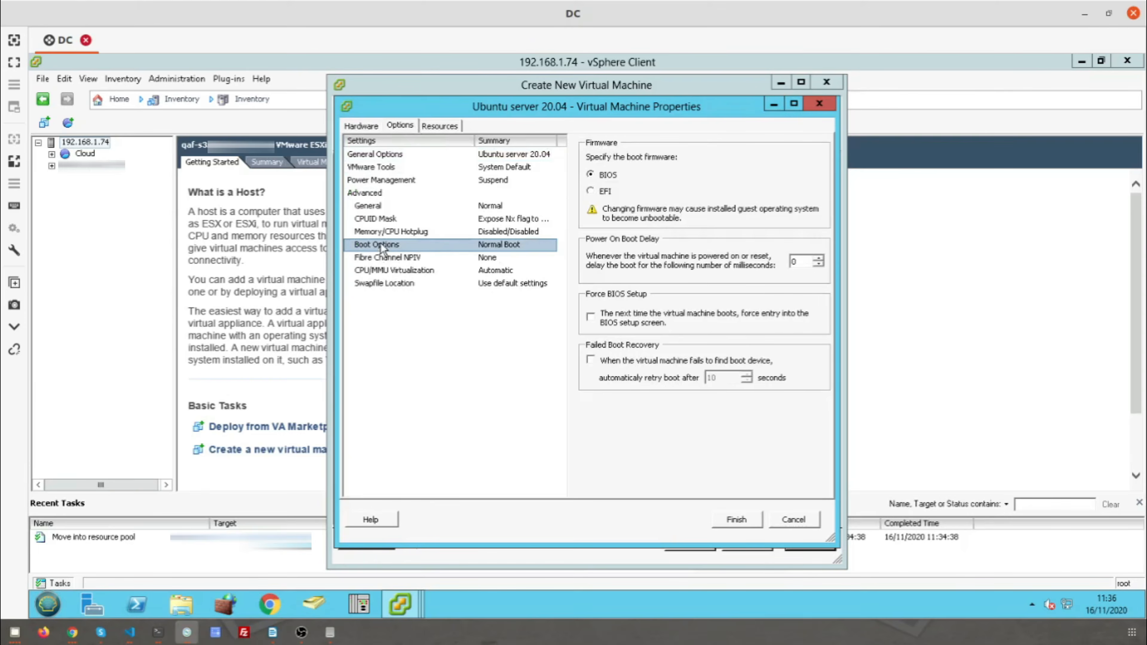
pyautogui.click(818, 259)
pyautogui.moveTo(819, 258); pyautogui.dragTo(819, 258)
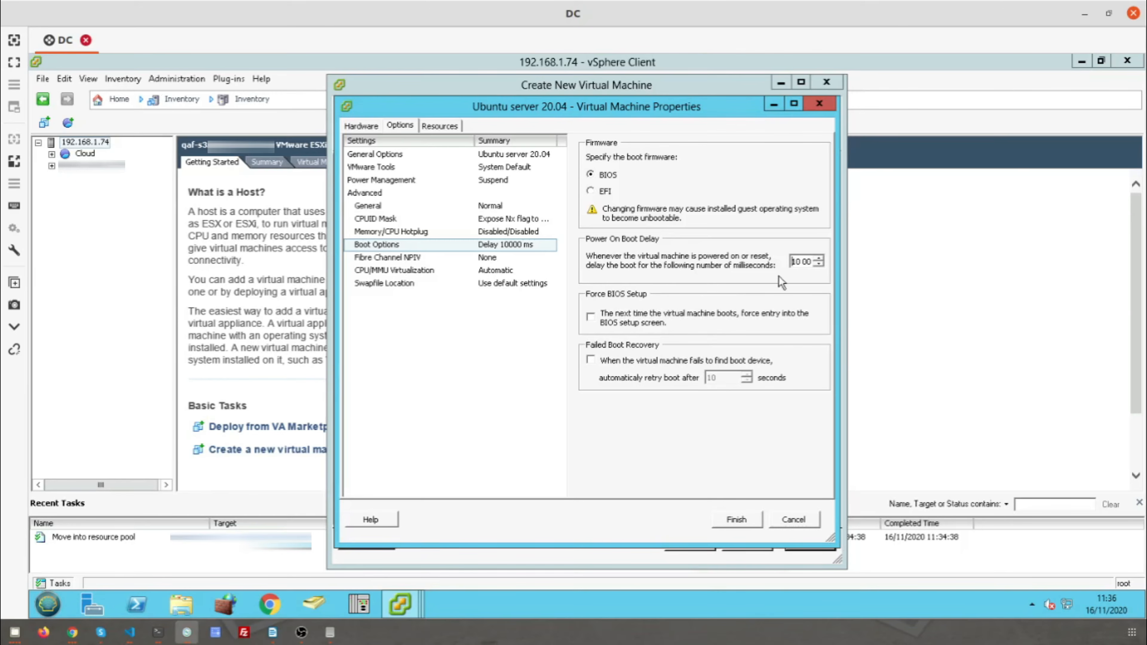
pyautogui.click(733, 519)
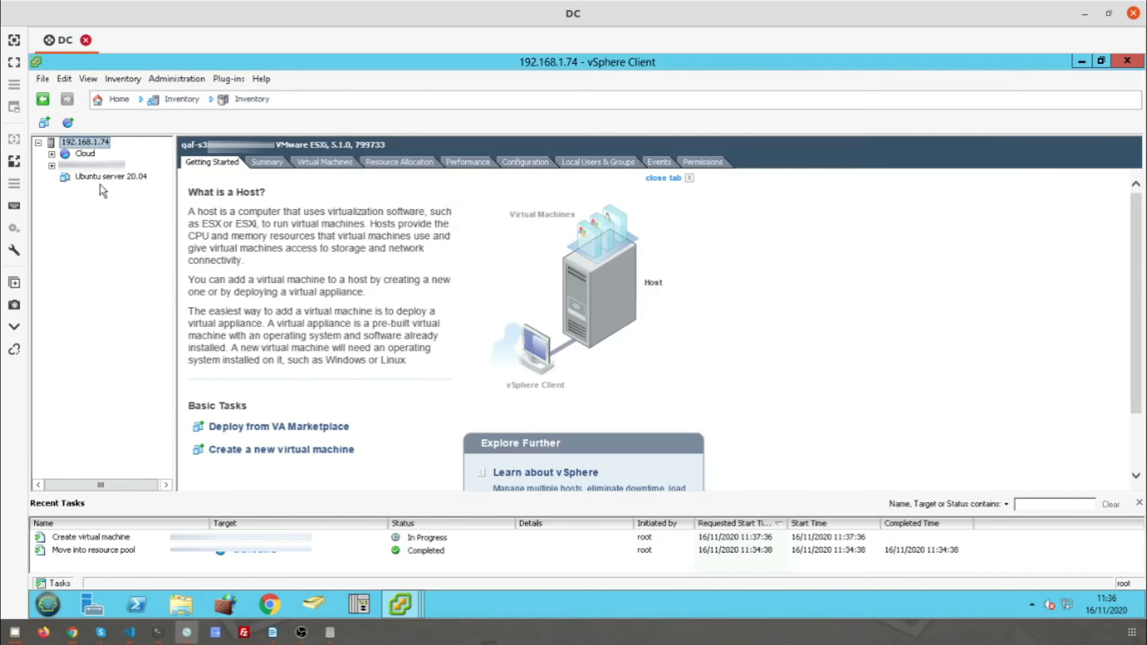
# Step: Open the console of the Ubuntu server 20.04 virtual machine and check the connection options of CD/DVD drive 1
pyautogui.click(93, 177)
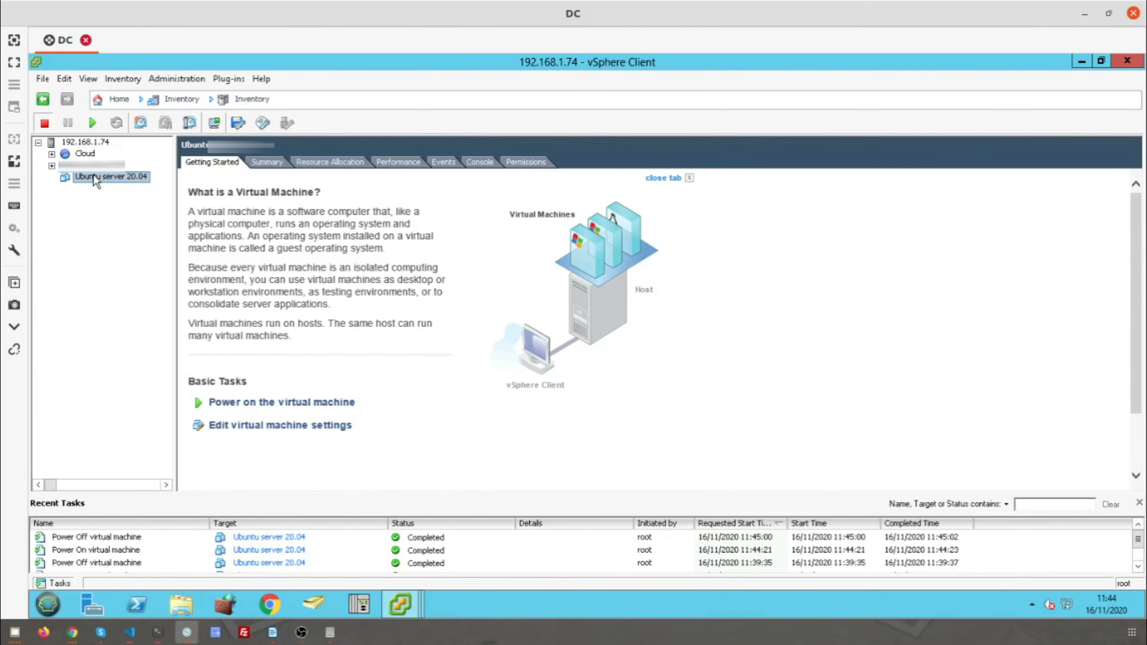
pyautogui.rightClick(95, 180)
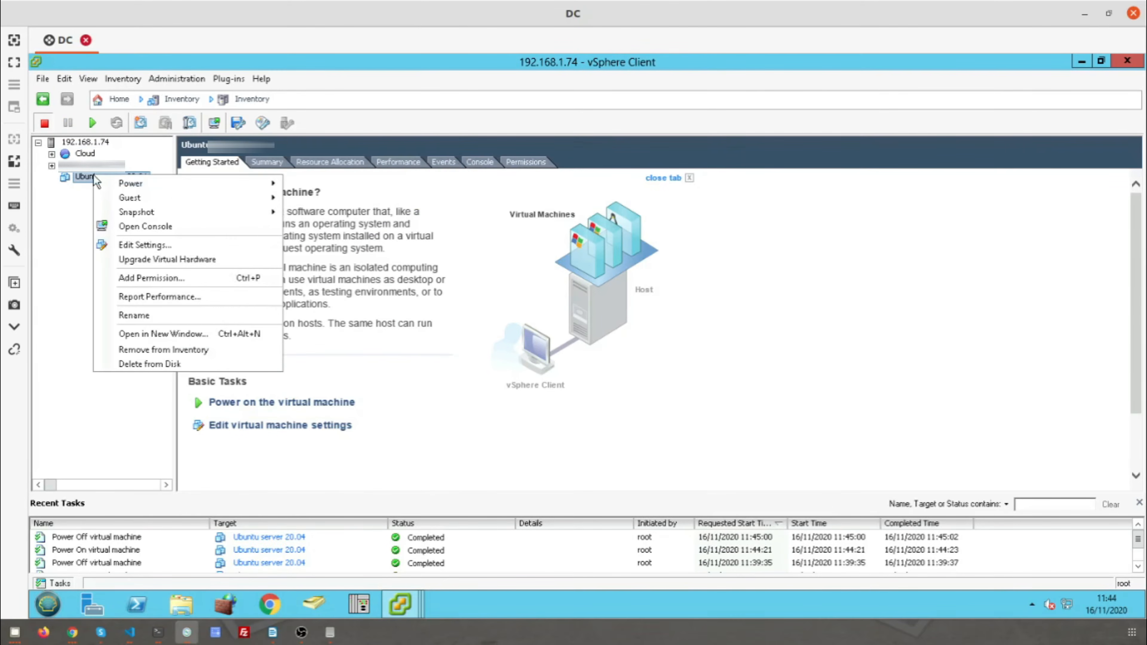
pyautogui.click(124, 227)
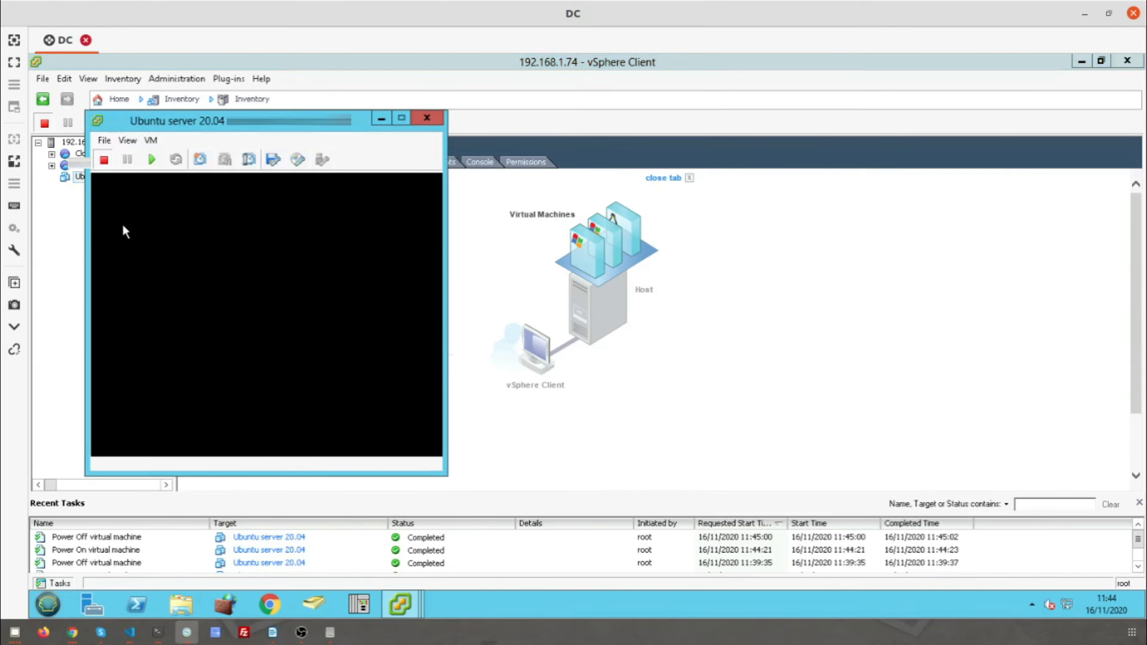
pyautogui.click(299, 160)
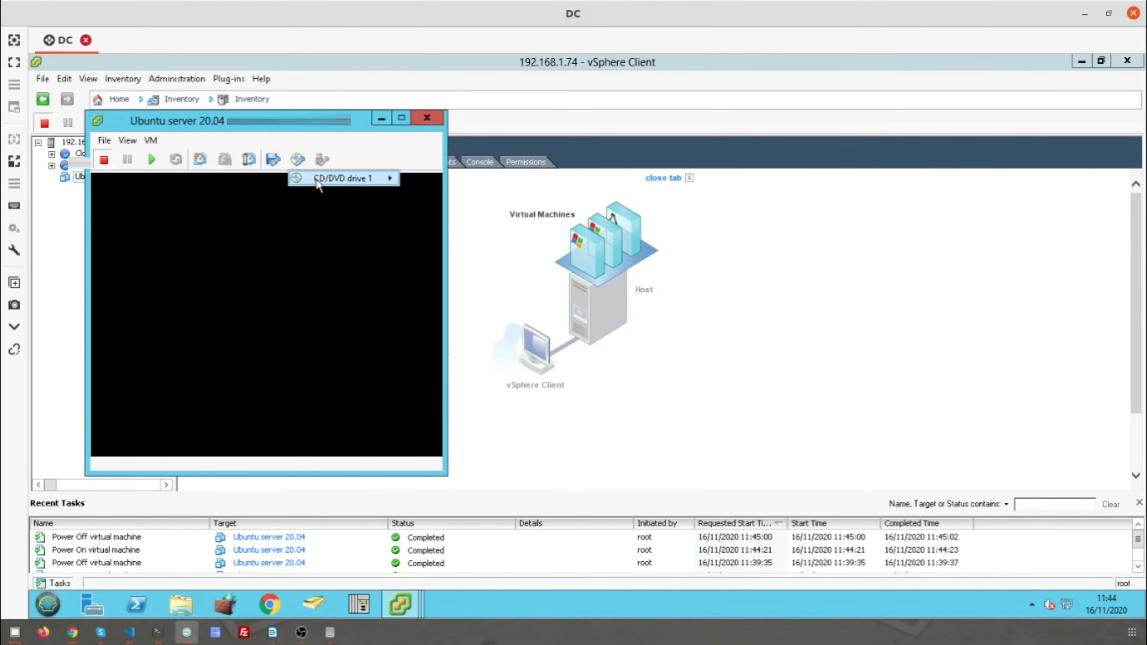
pyautogui.moveTo(318, 183)
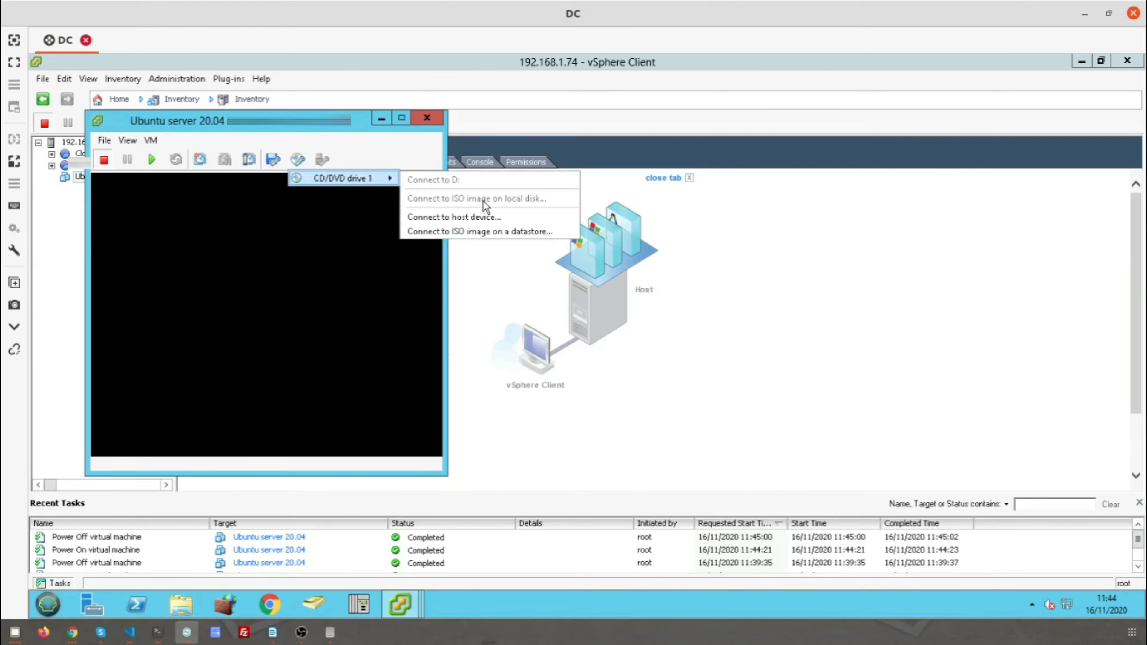
pyautogui.click(378, 153)
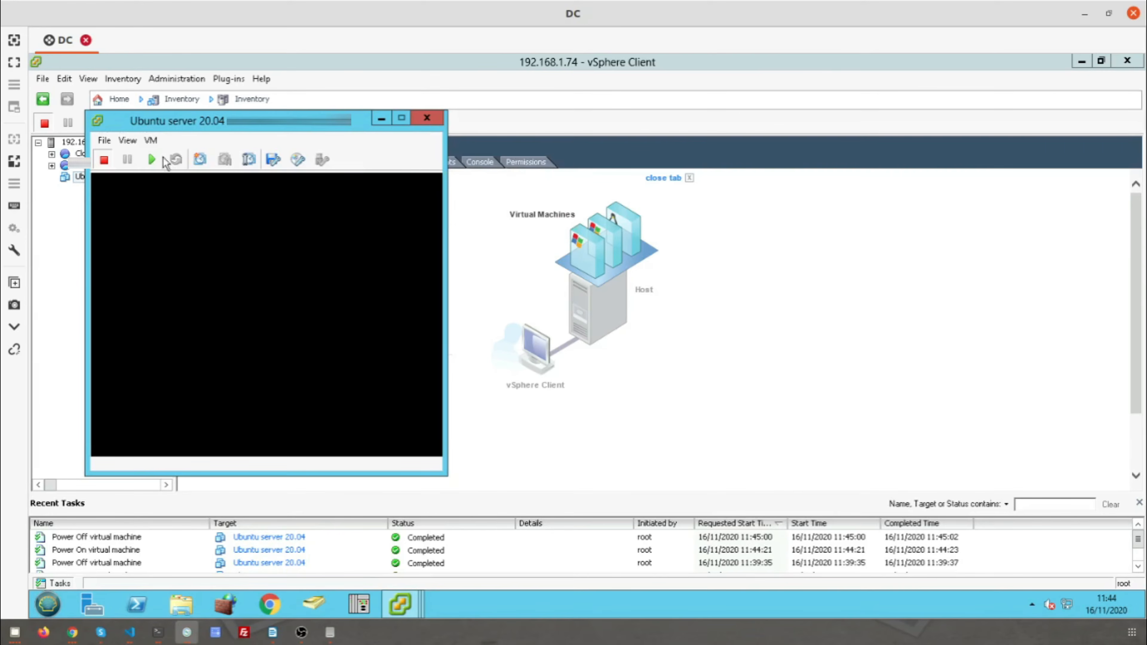
# Step: Power on the virtual machine and enter its boot menu during the startup delay
pyautogui.click(150, 159)
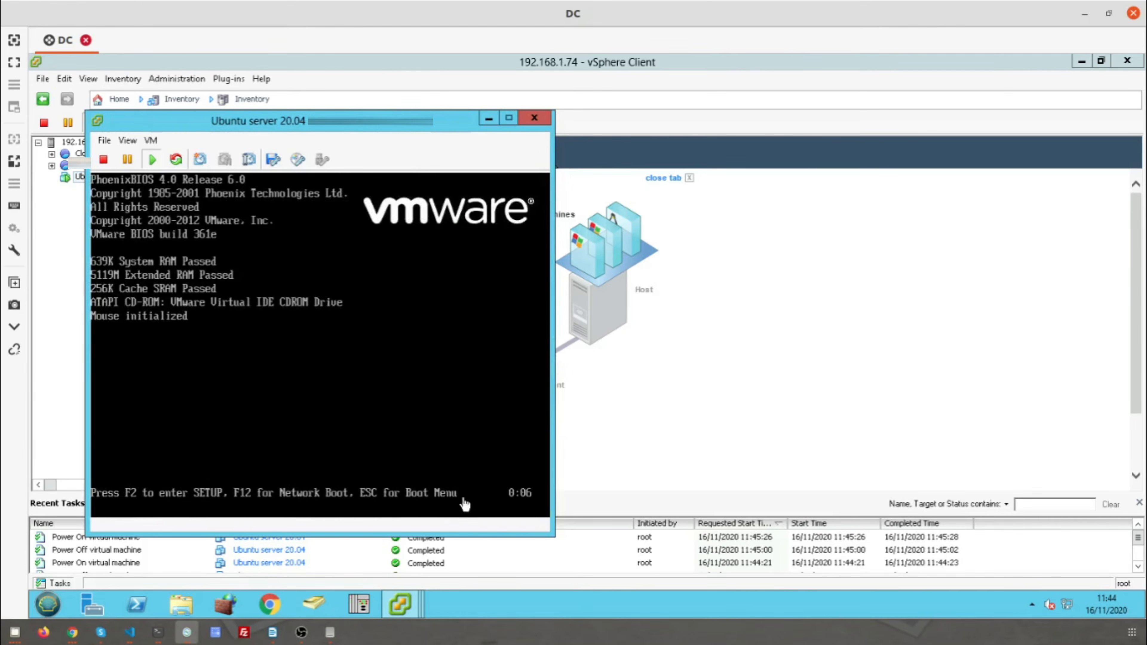
pyautogui.click(429, 403)
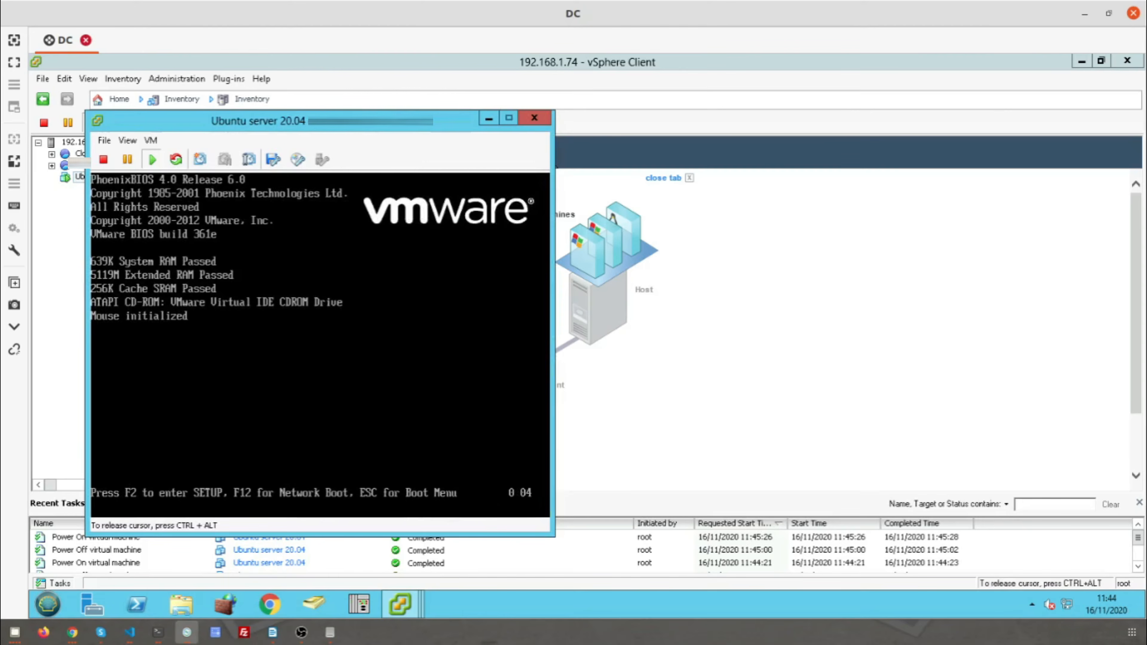
pyautogui.press('Escape')
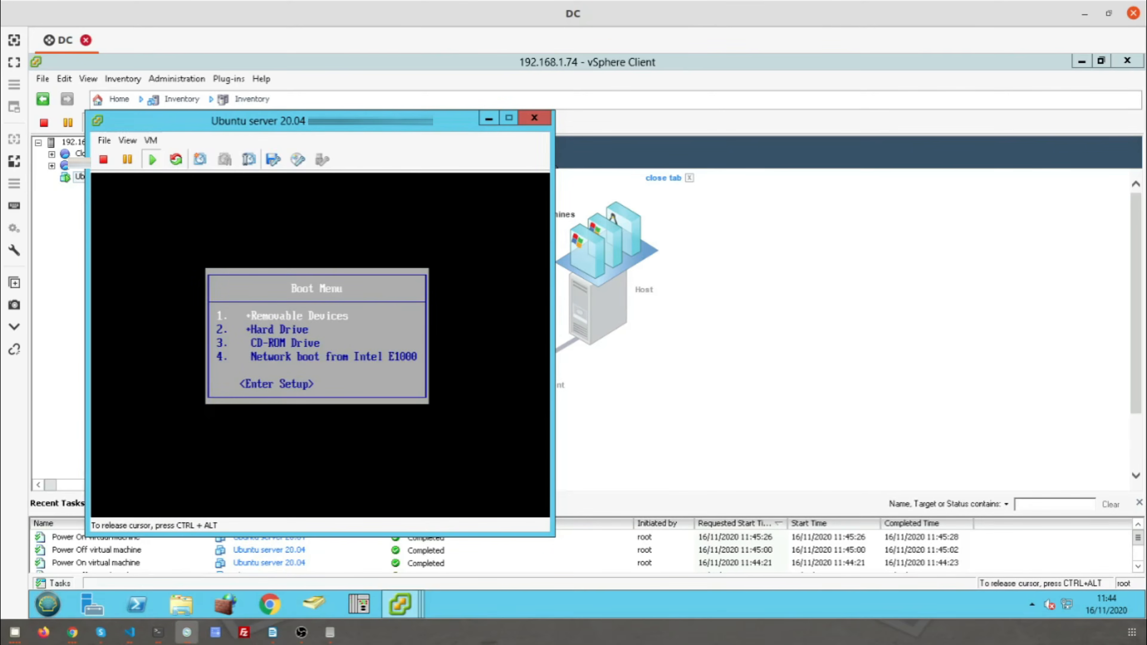
# Step: Connect CD/DVD drive 1 to the local ISO image ubuntu-20.04-live-server-amd64.iso in the C: Share folder
pyautogui.hotkey('ctrl', 'alt')
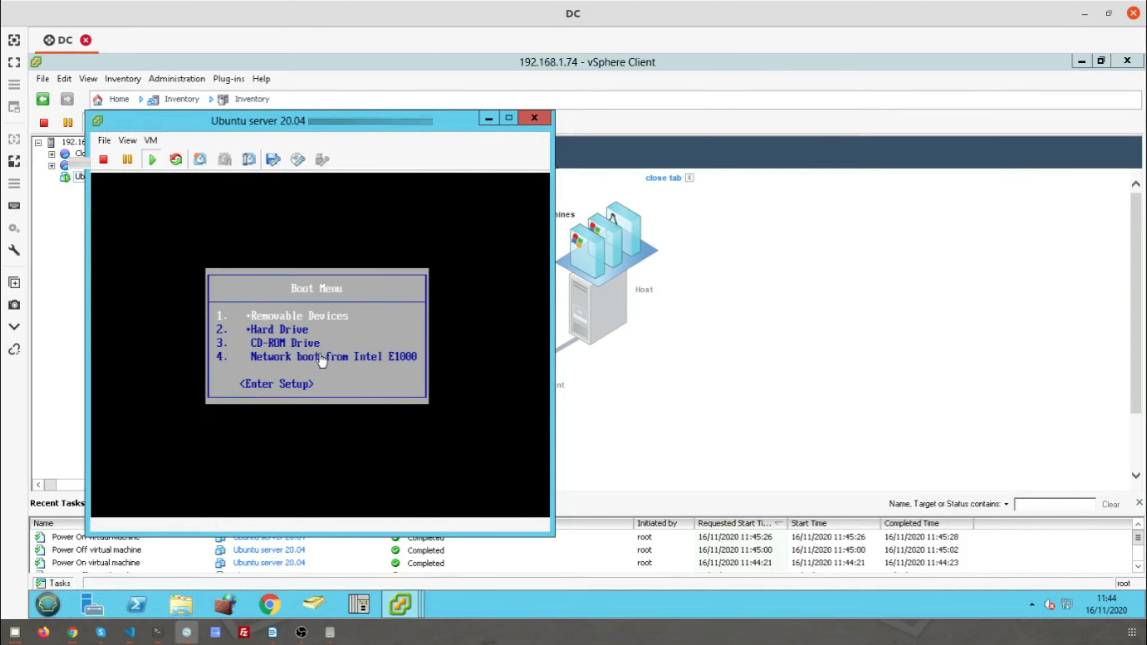
pyautogui.click(298, 163)
pyautogui.moveTo(328, 183)
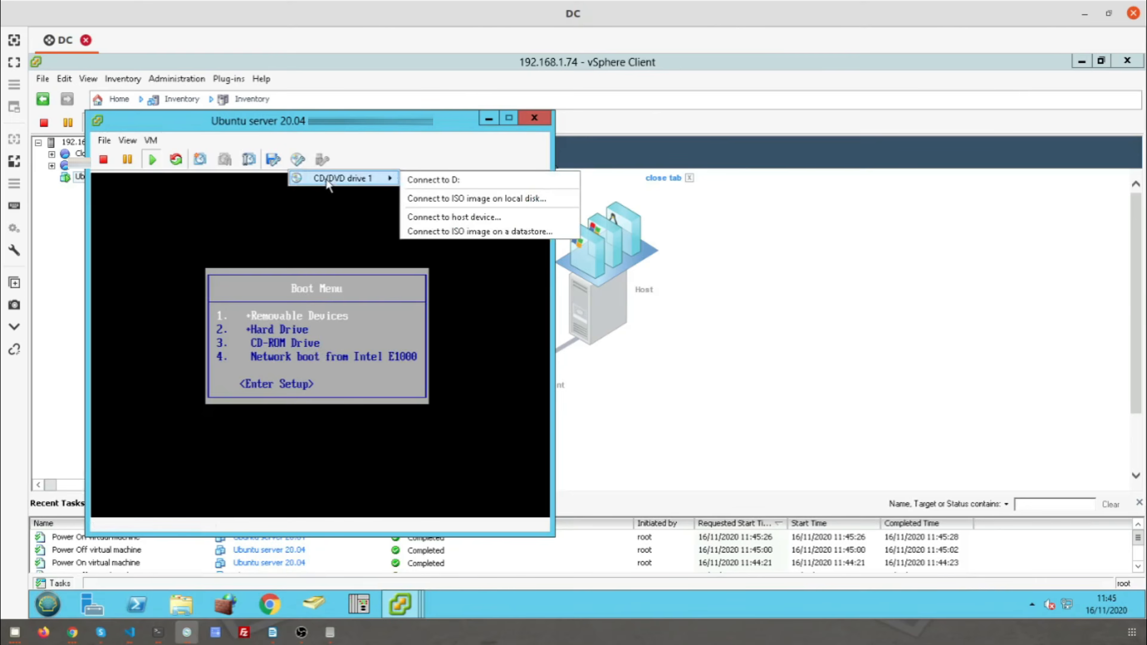
pyautogui.click(457, 198)
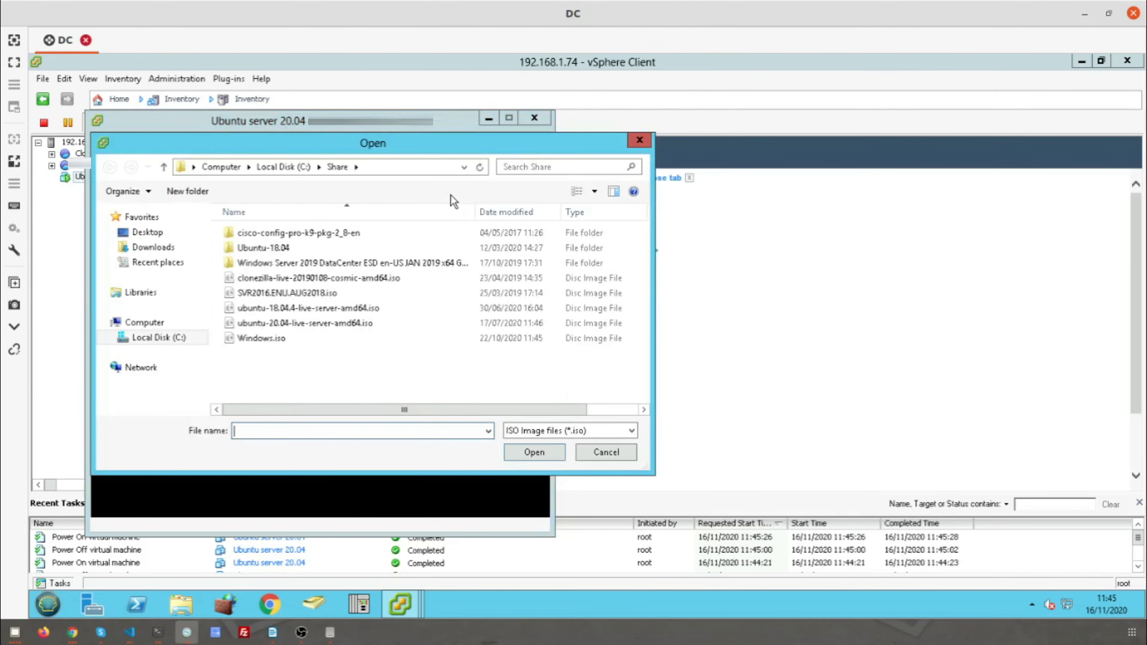
pyautogui.click(280, 323)
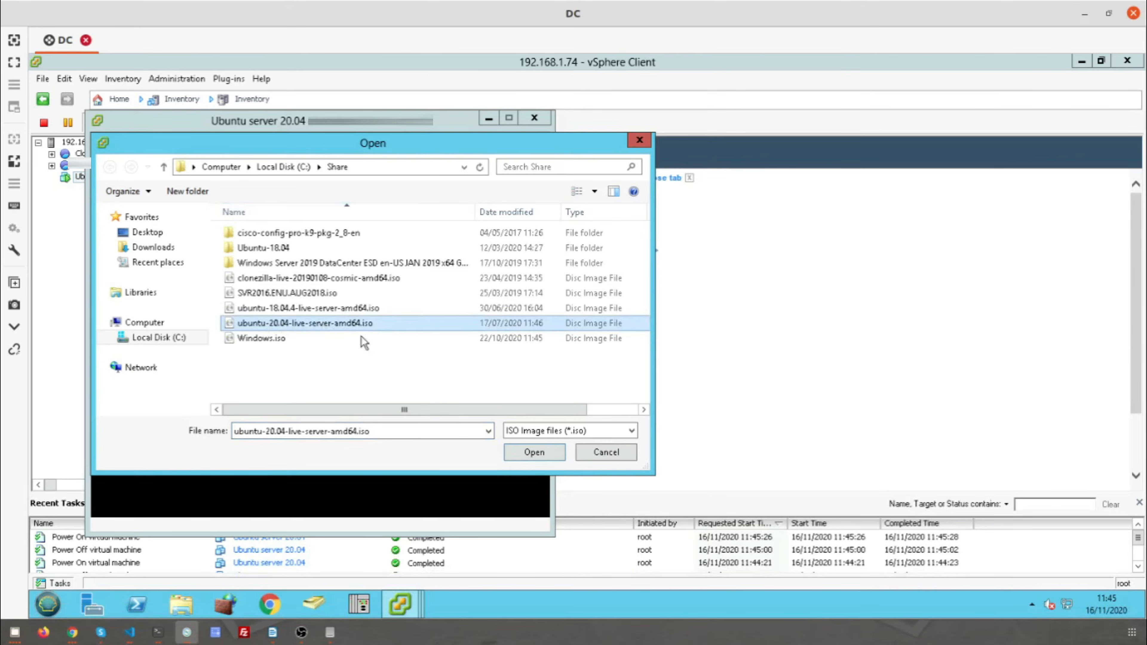
pyautogui.click(534, 453)
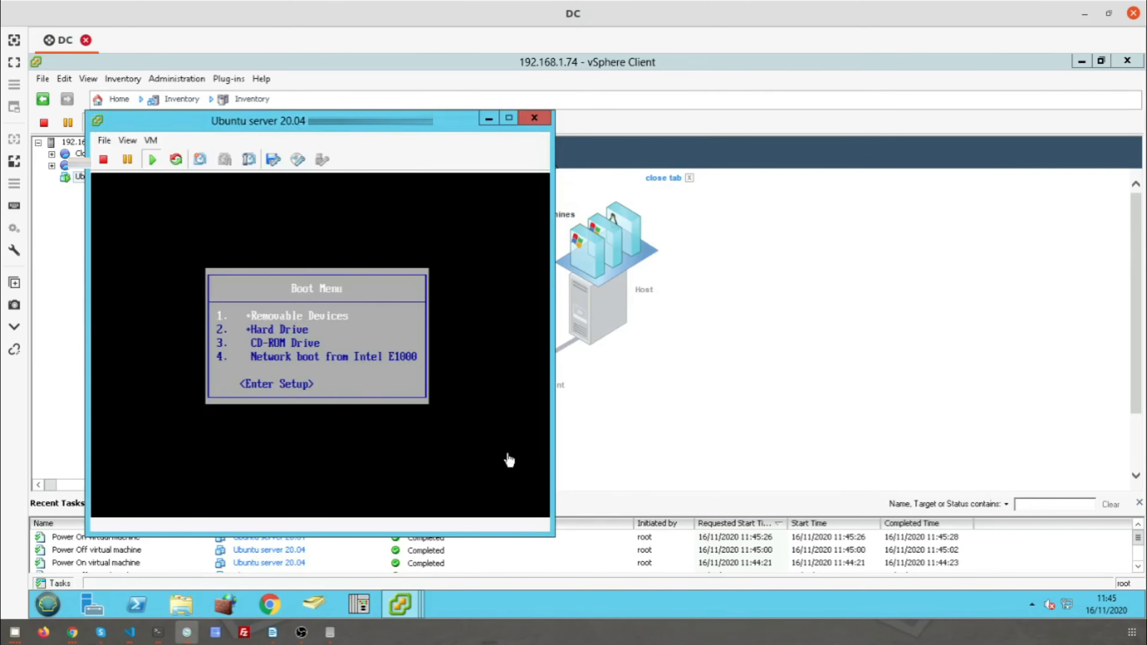
# Step: Boot the virtual machine from the CD-ROM Drive entry of the boot menu
pyautogui.click(384, 291)
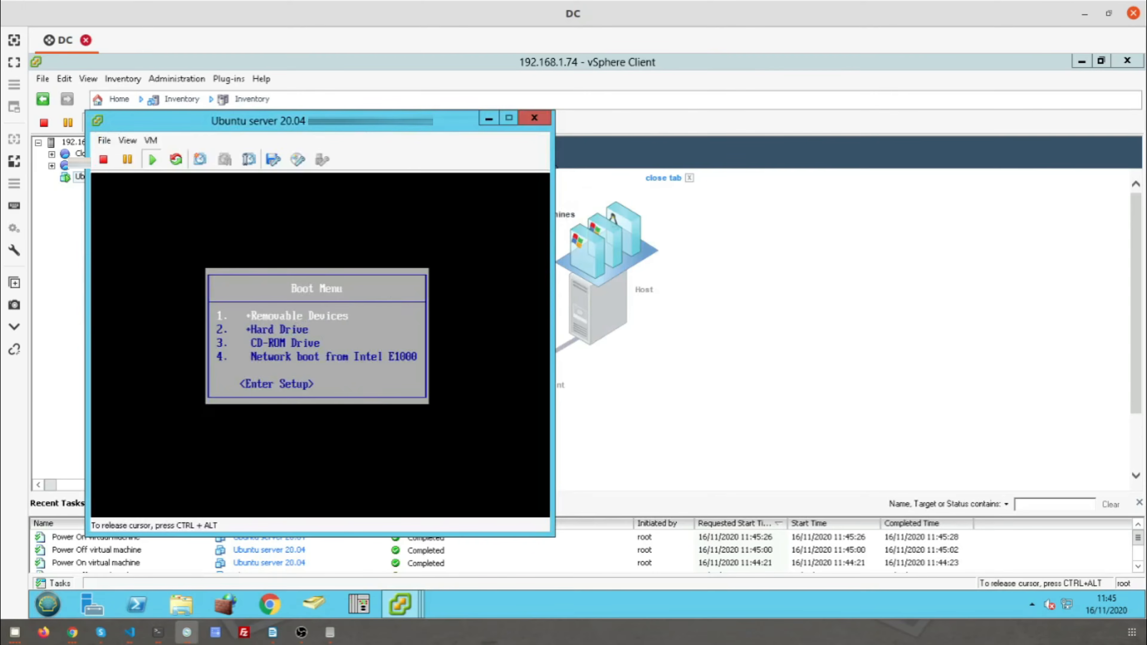
pyautogui.press('Down')
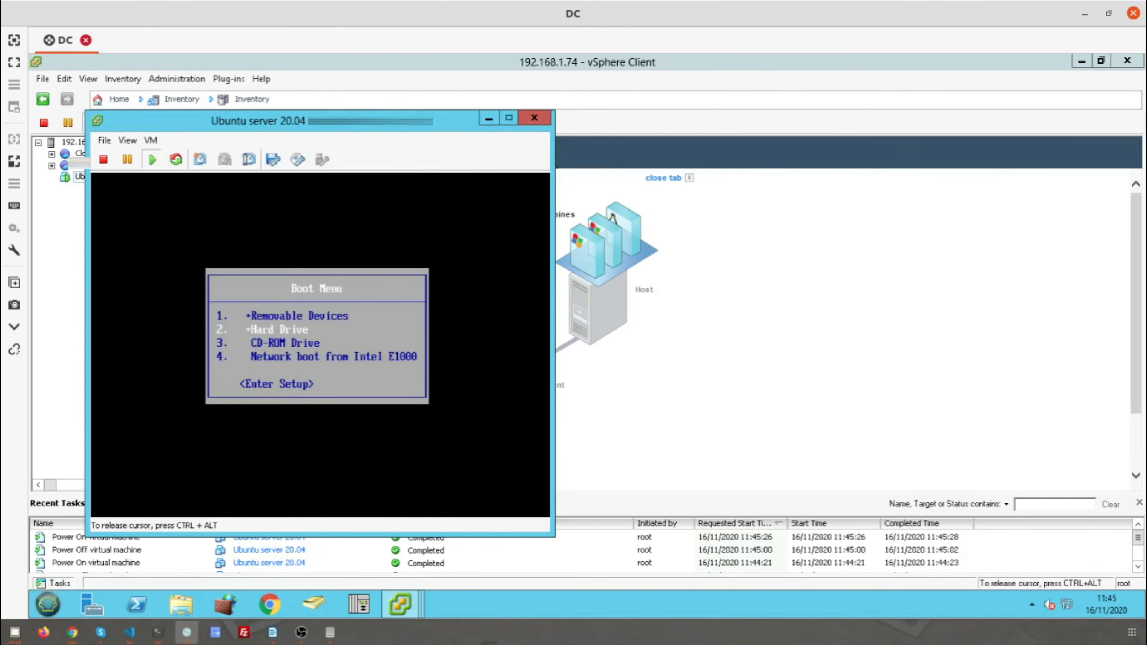
pyautogui.press('Down')
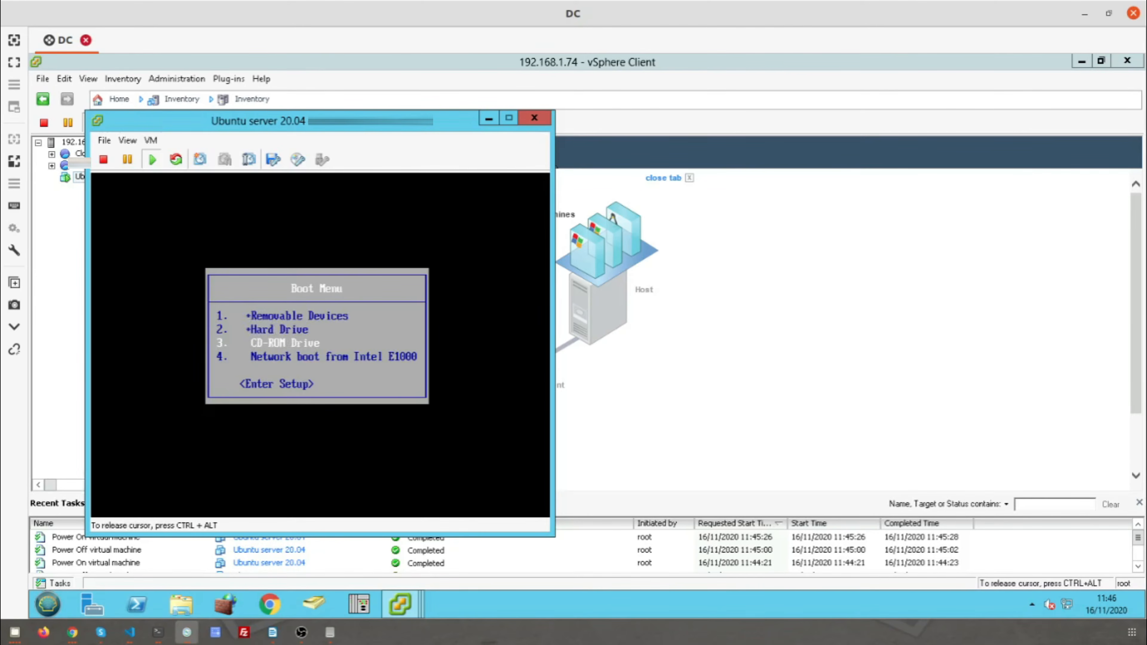
pyautogui.press('Return')
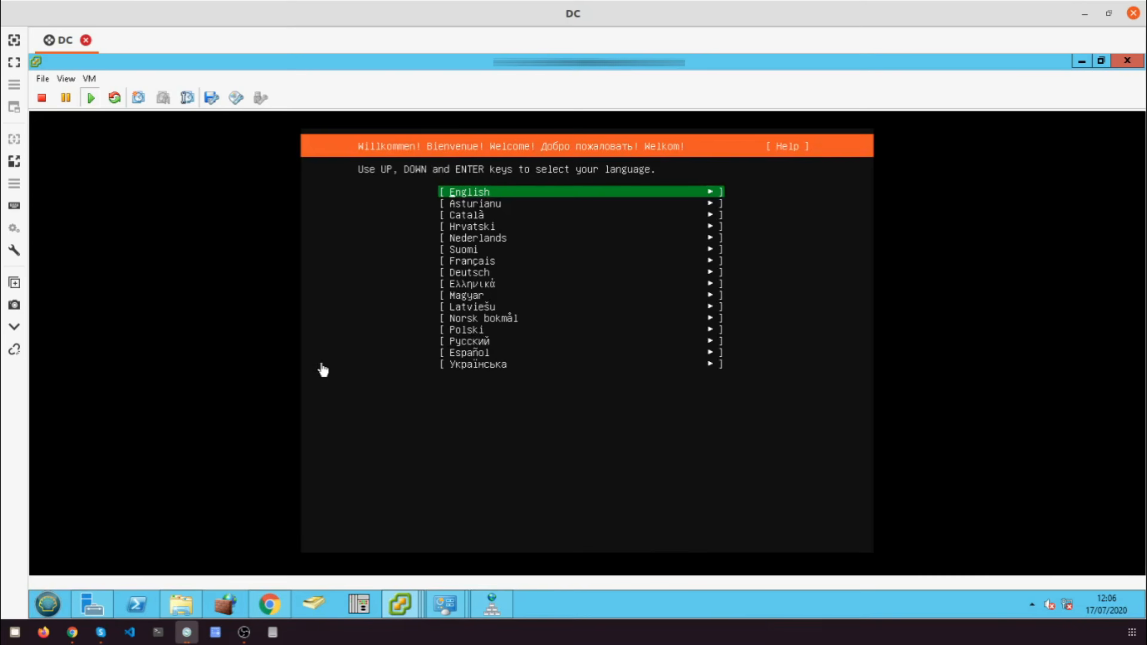
# Step: Choose Français as the Ubuntu installer language
pyautogui.click(323, 370)
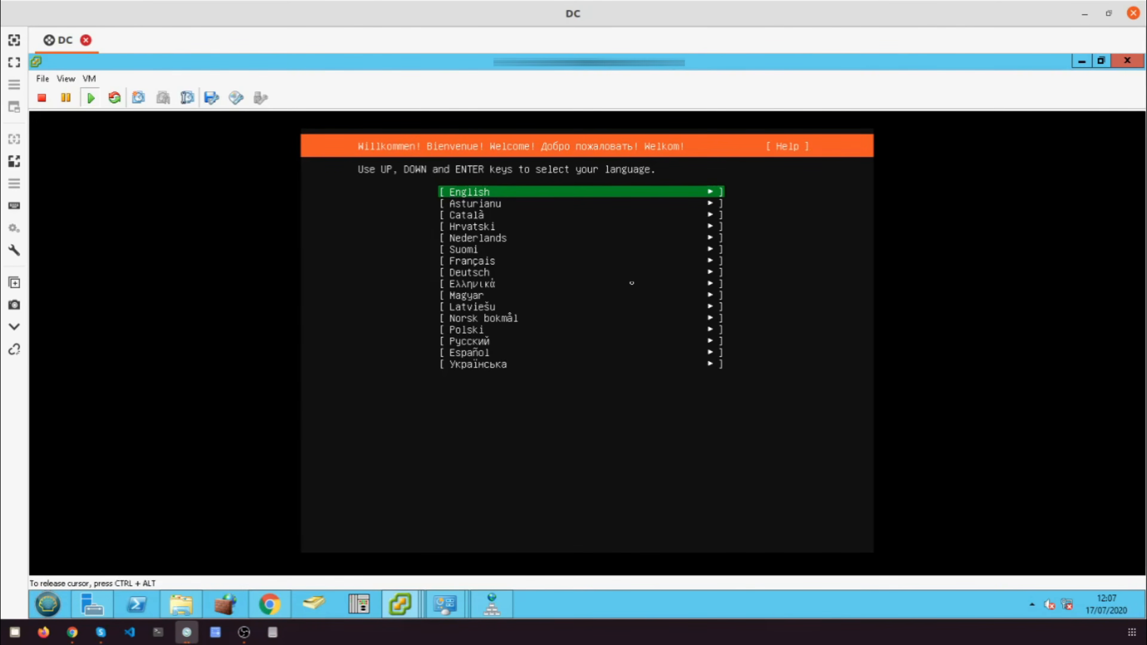
pyautogui.press('Down')
pyautogui.press('Down')
pyautogui.press('Down')
pyautogui.press('Down')
pyautogui.press('Down')
pyautogui.press('Down')
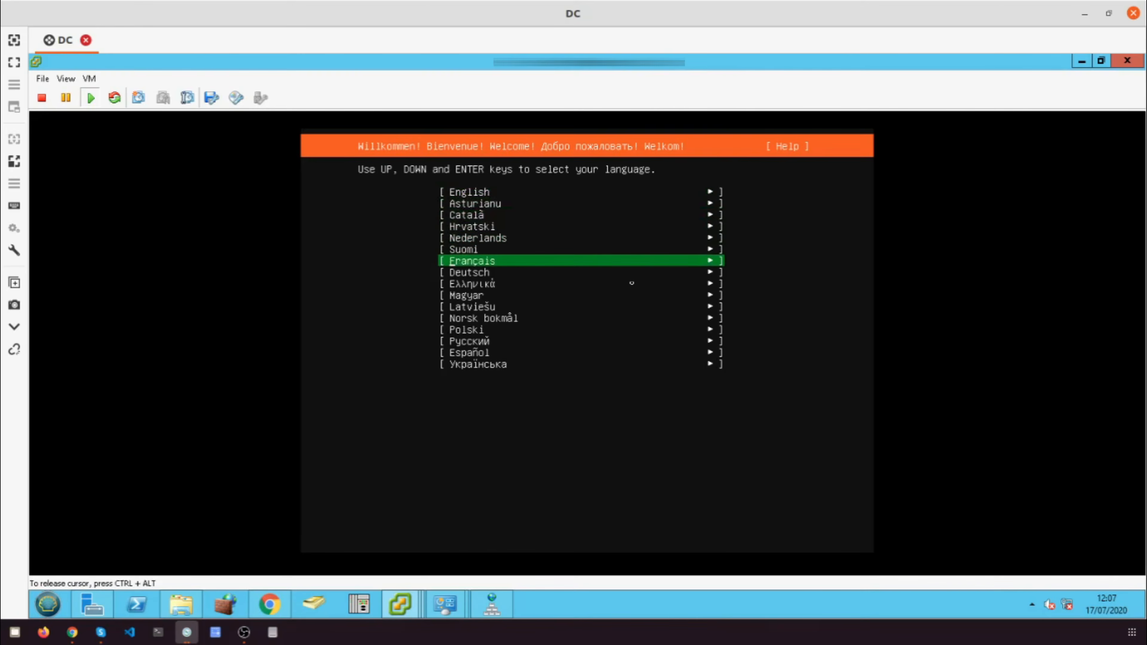
pyautogui.press('Return')
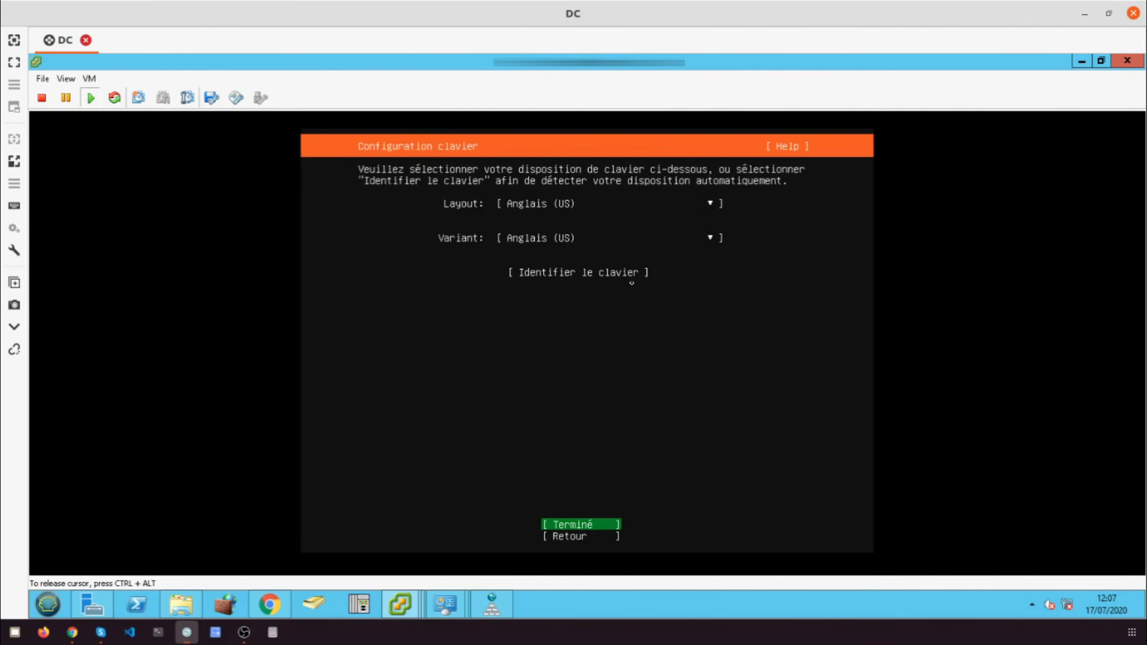
# Step: Set the keyboard layout to Français
pyautogui.press('Up')
pyautogui.press('Up')
pyautogui.press('Up')
pyautogui.press('Return')
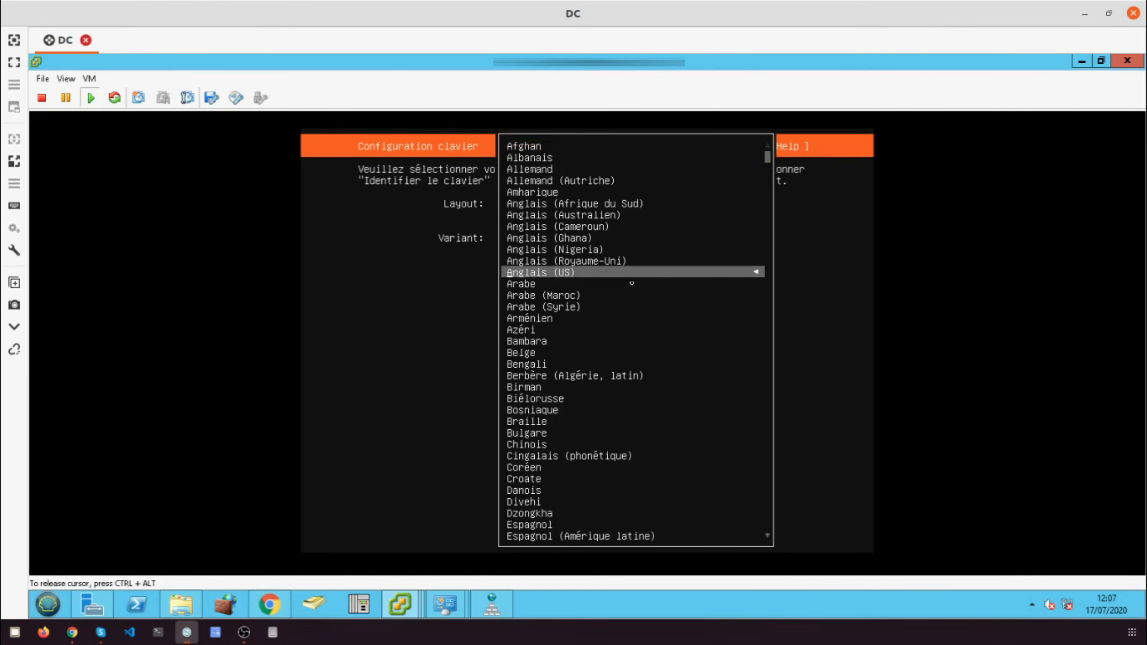
pyautogui.press('Down')
pyautogui.press('Down')
pyautogui.press('Down')
pyautogui.press('Down')
pyautogui.press('Down')
pyautogui.press('Down')
pyautogui.press('Down')
pyautogui.press('Down')
pyautogui.press('Down')
pyautogui.press('Down')
pyautogui.press('Down')
pyautogui.press('Down')
pyautogui.press('Down')
pyautogui.press('Down')
pyautogui.press('Down')
pyautogui.press('Down')
pyautogui.press('Down')
pyautogui.press('Down')
pyautogui.press('Down')
pyautogui.press('Down')
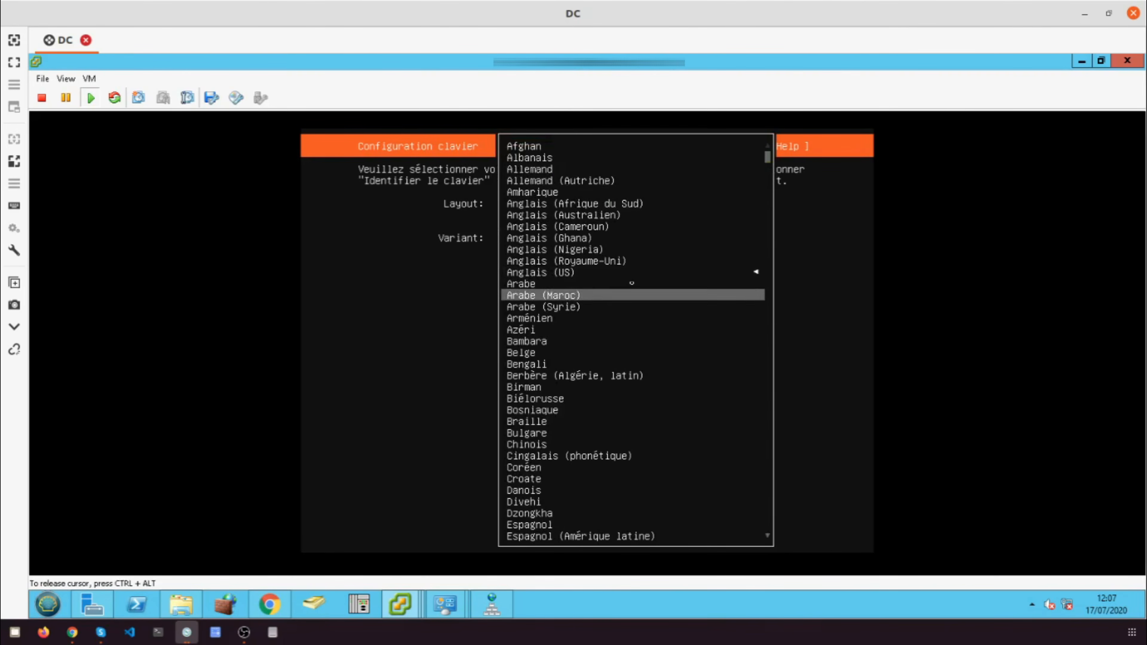
pyautogui.press('Down')
pyautogui.press('Down')
pyautogui.press('Down')
pyautogui.press('Down')
pyautogui.press('Down')
pyautogui.press('Down')
pyautogui.press('Down')
pyautogui.press('Down')
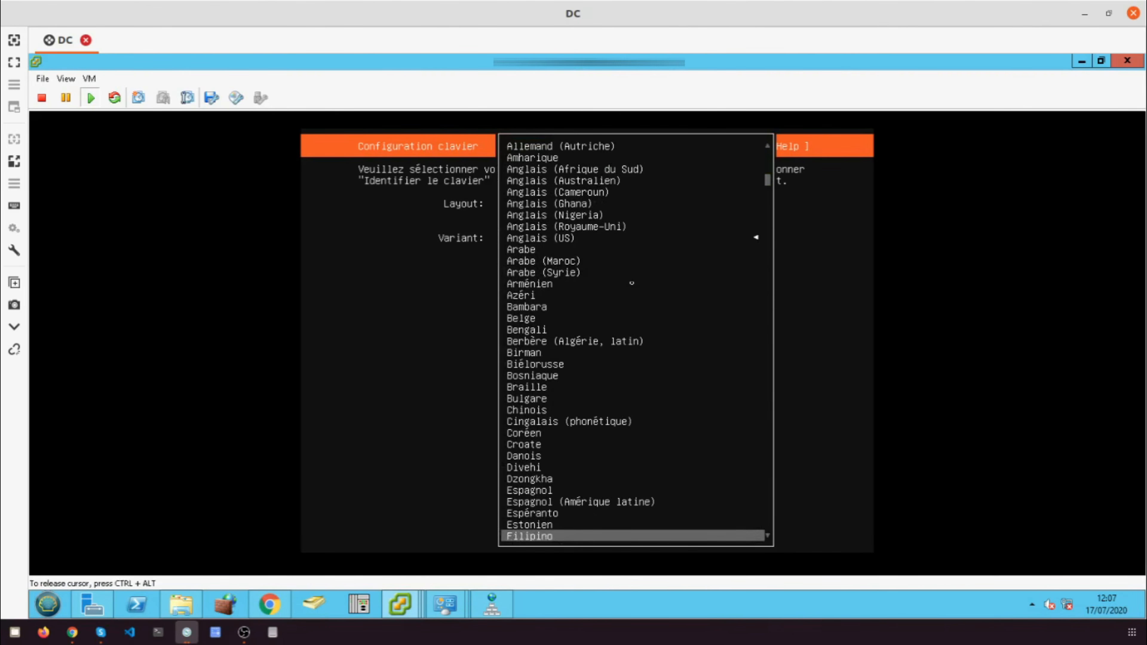
pyautogui.press('Up')
pyautogui.press('Up')
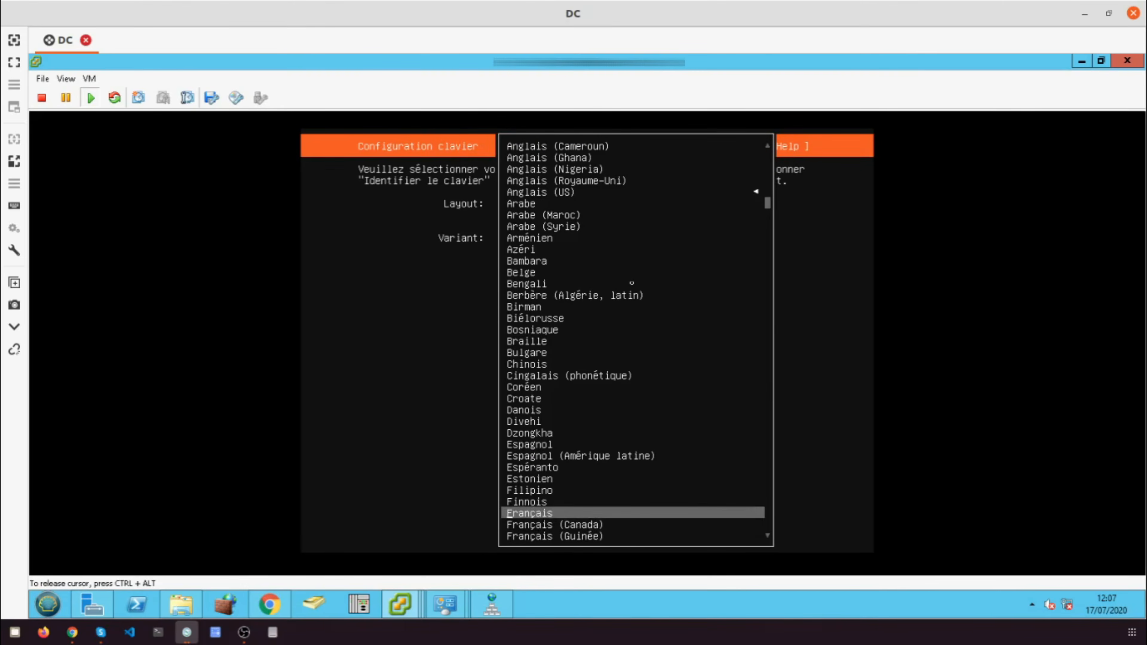
pyautogui.press('Return')
# Step: Set the keyboard variant to Français - Français (variante obsolète) and accept the keyboard configuration
pyautogui.press('Down')
pyautogui.press('Down')
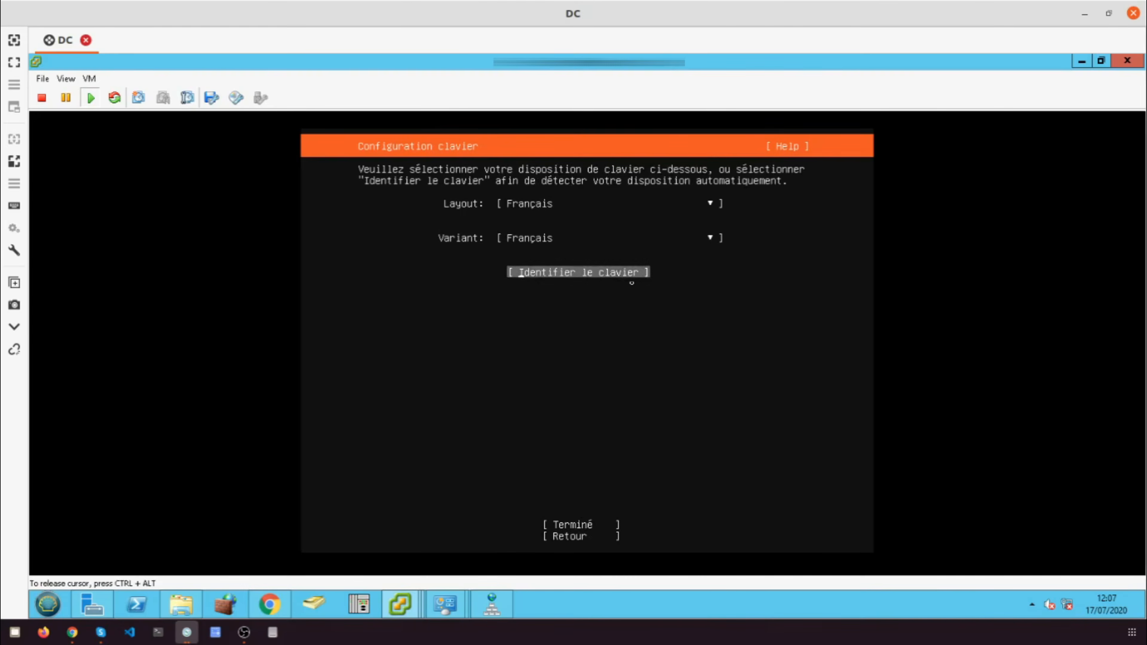
pyautogui.press('Return')
pyautogui.press('Return')
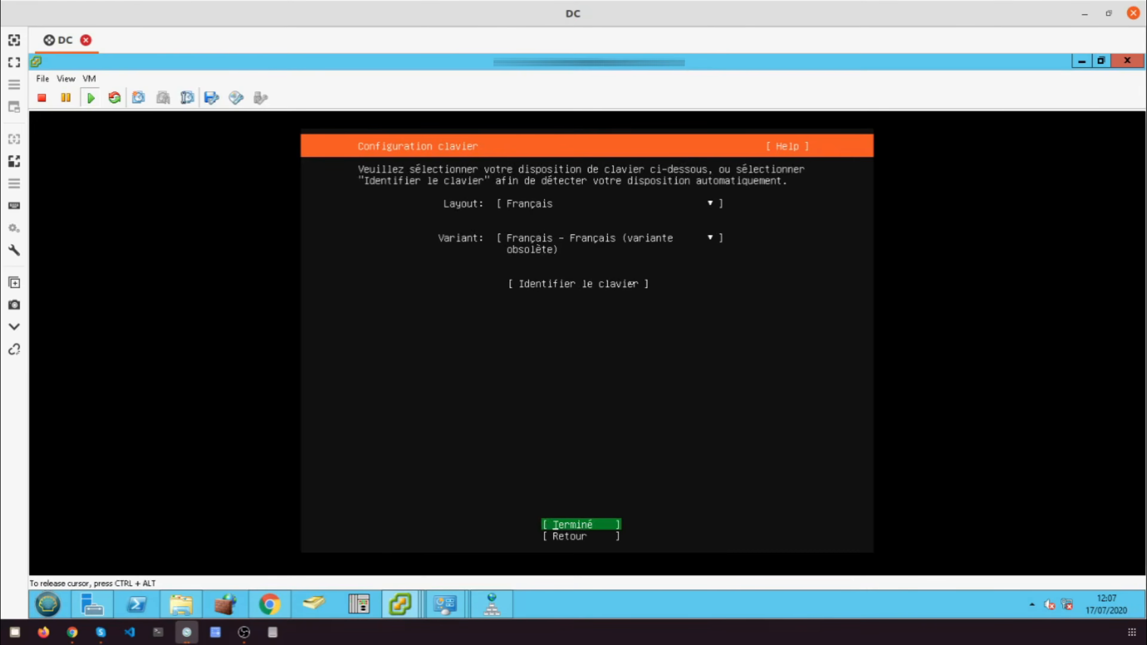
pyautogui.press('Return')
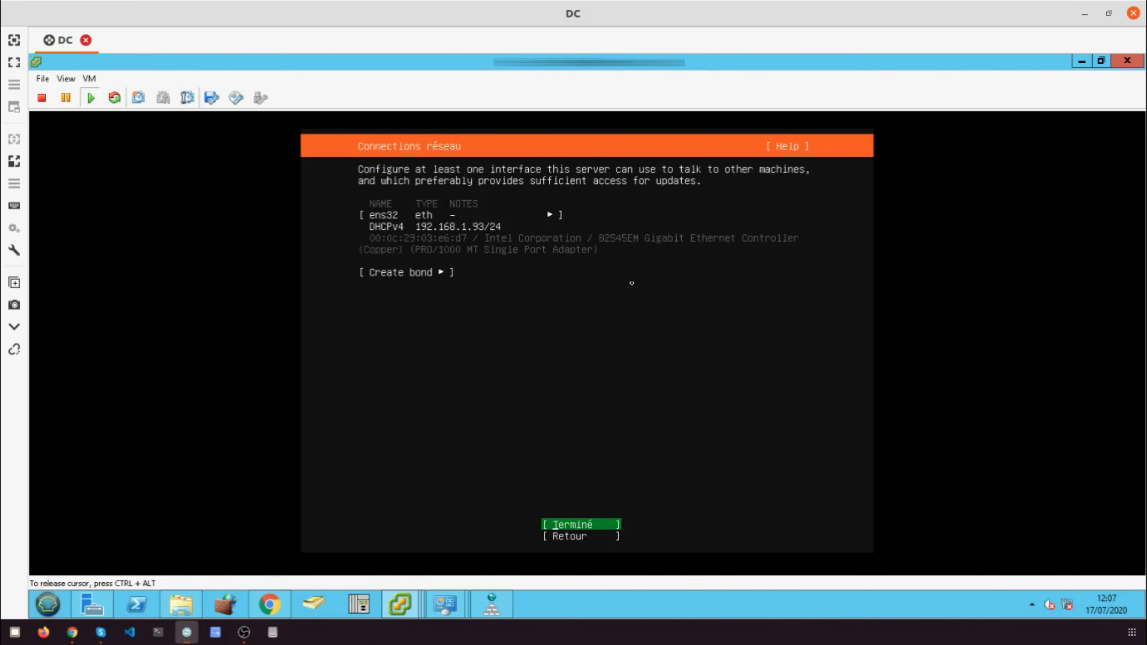
# Step: Accept the DHCP connection on ens32, a blank proxy address and the default Ubuntu archive mirror
pyautogui.press('Return')
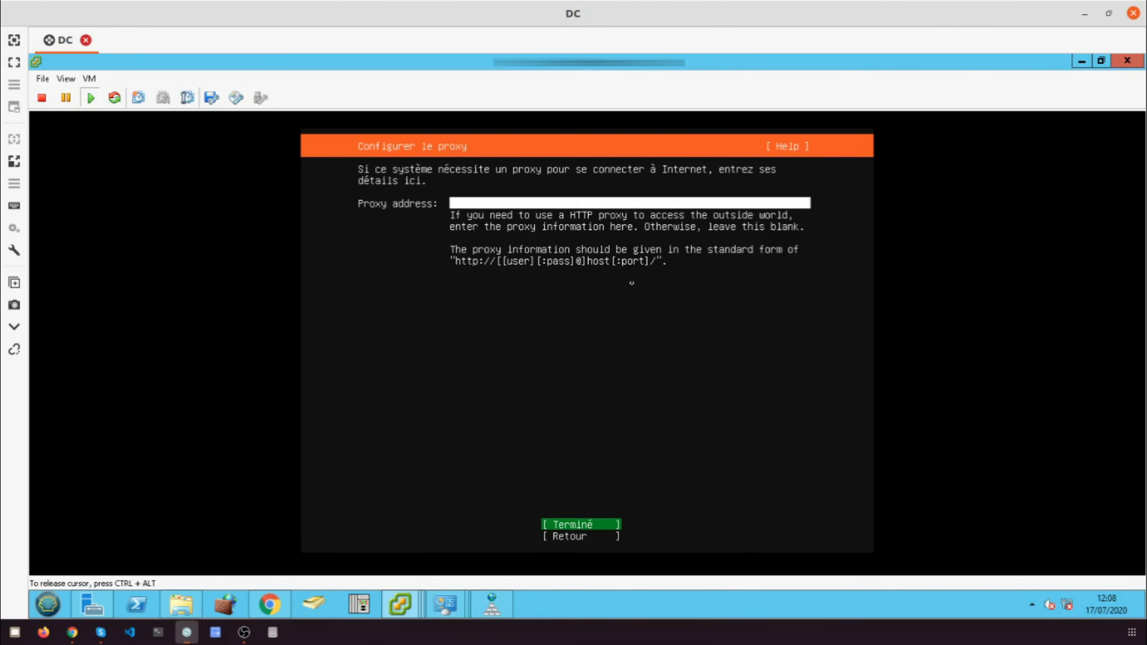
pyautogui.press('Return')
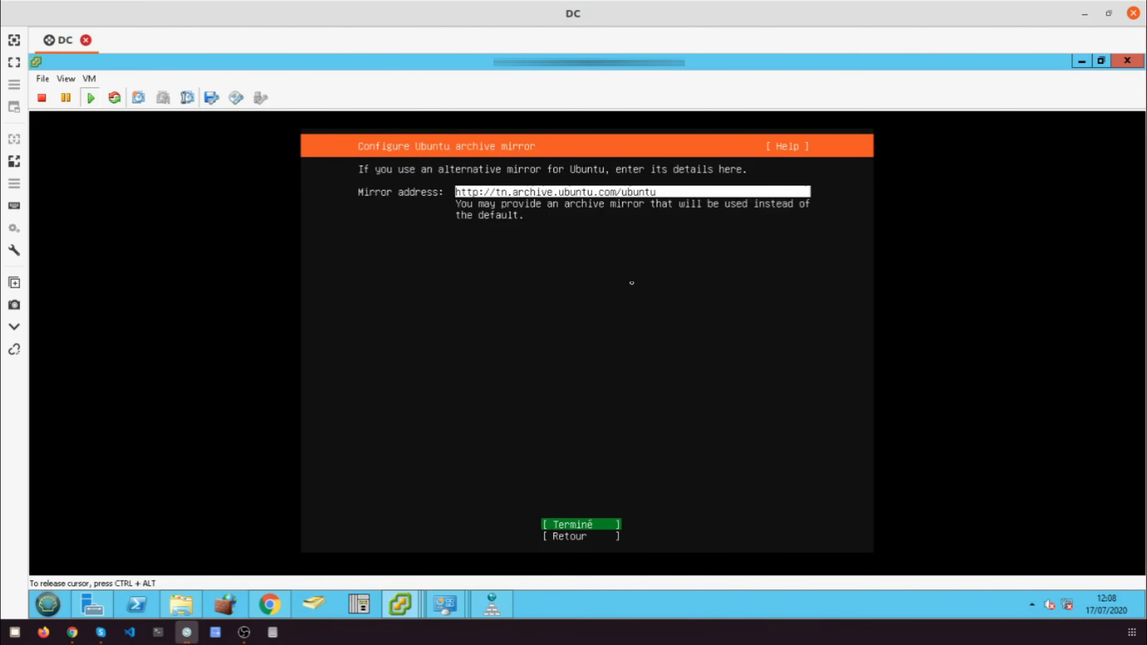
pyautogui.press('Return')
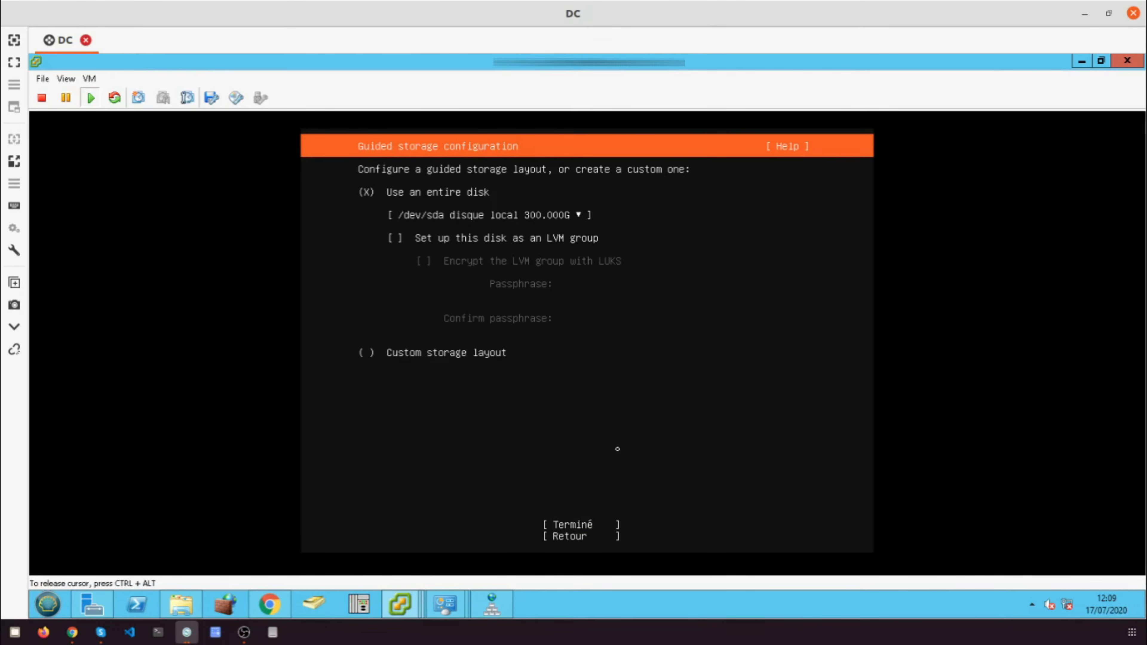
# Step: Accept the guided storage layout using the entire /dev/sda disk without an LVM group
pyautogui.press('Tab')
pyautogui.press('Down')
pyautogui.press('Tab')
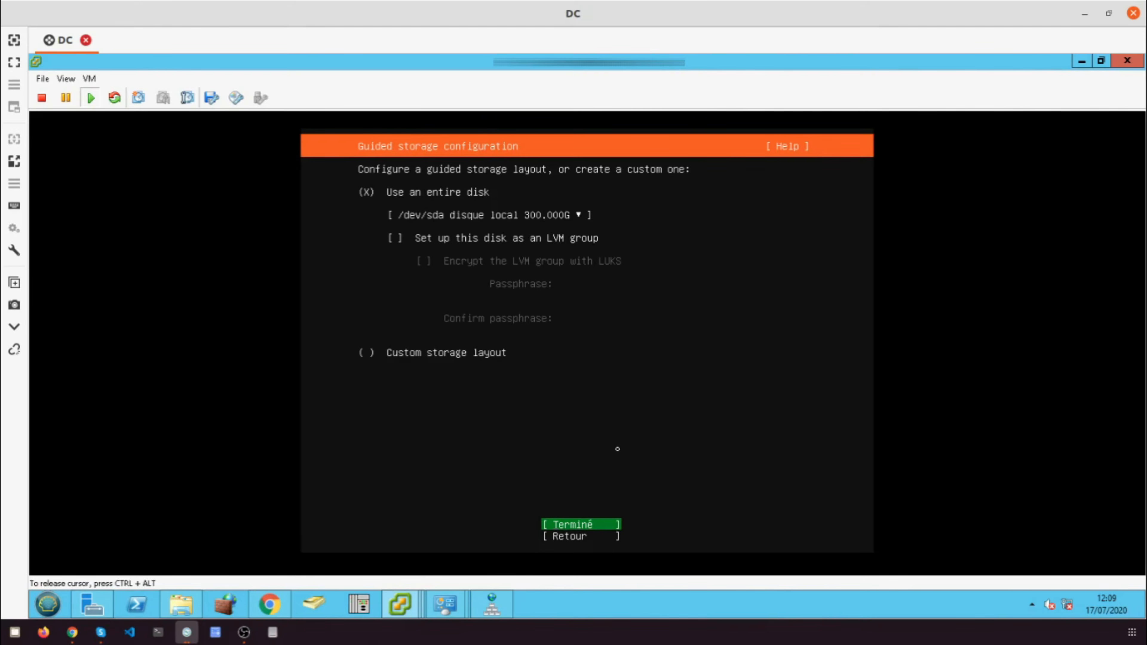
pyautogui.press('Return')
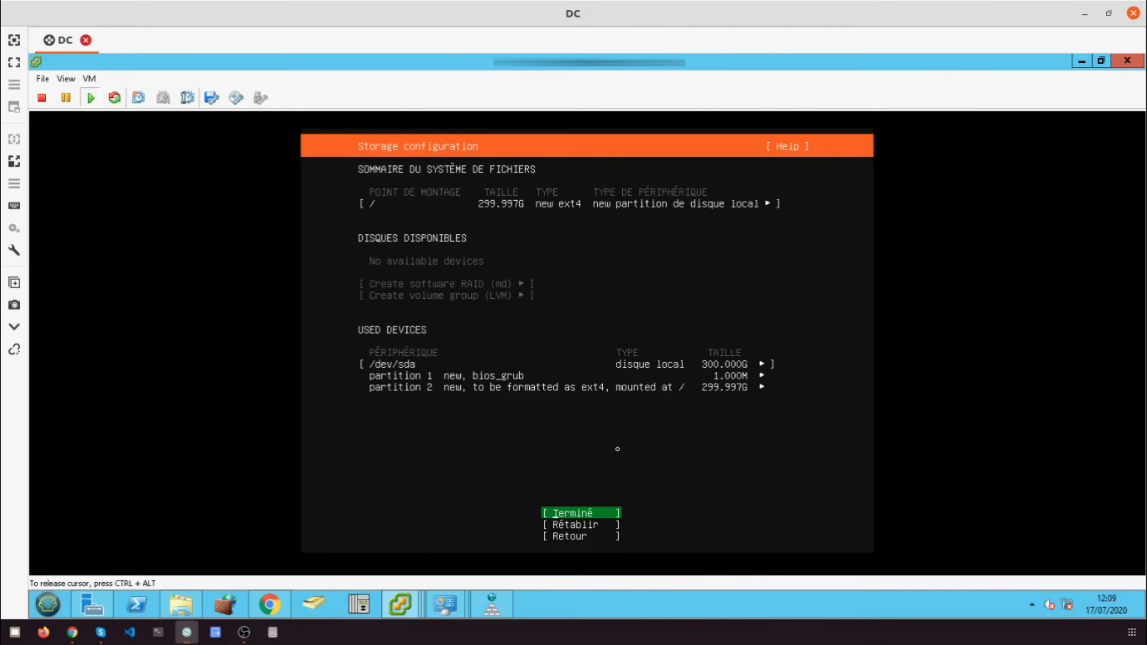
# Step: Accept the storage configuration and confirm the destructive action to continue with the installation
pyautogui.press('Return')
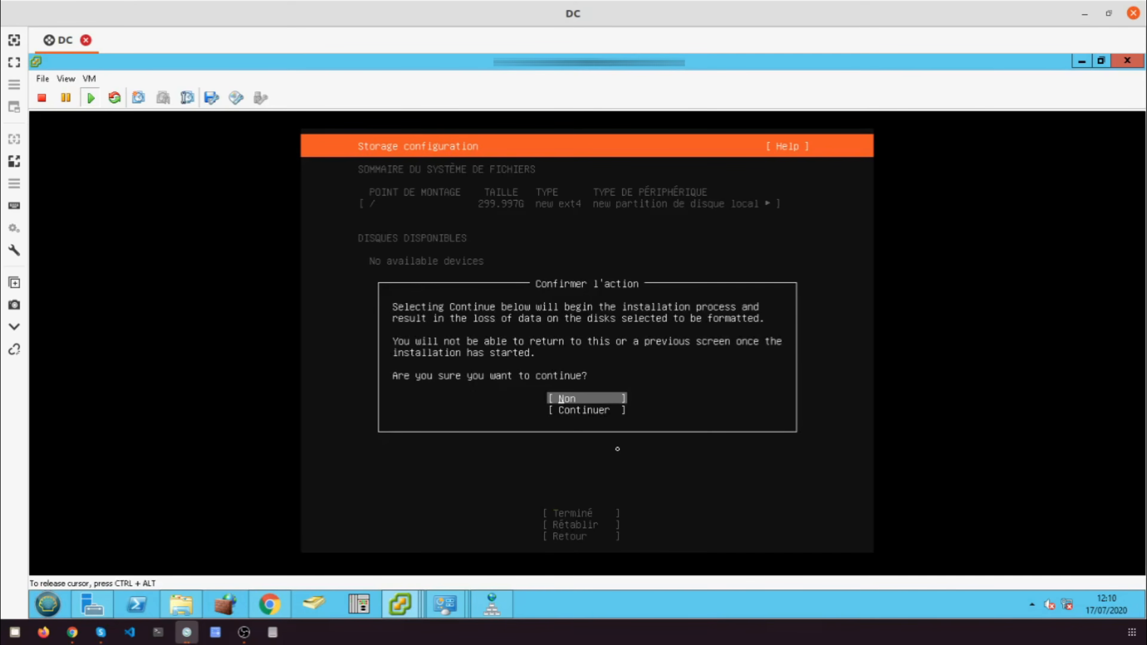
pyautogui.press('Down')
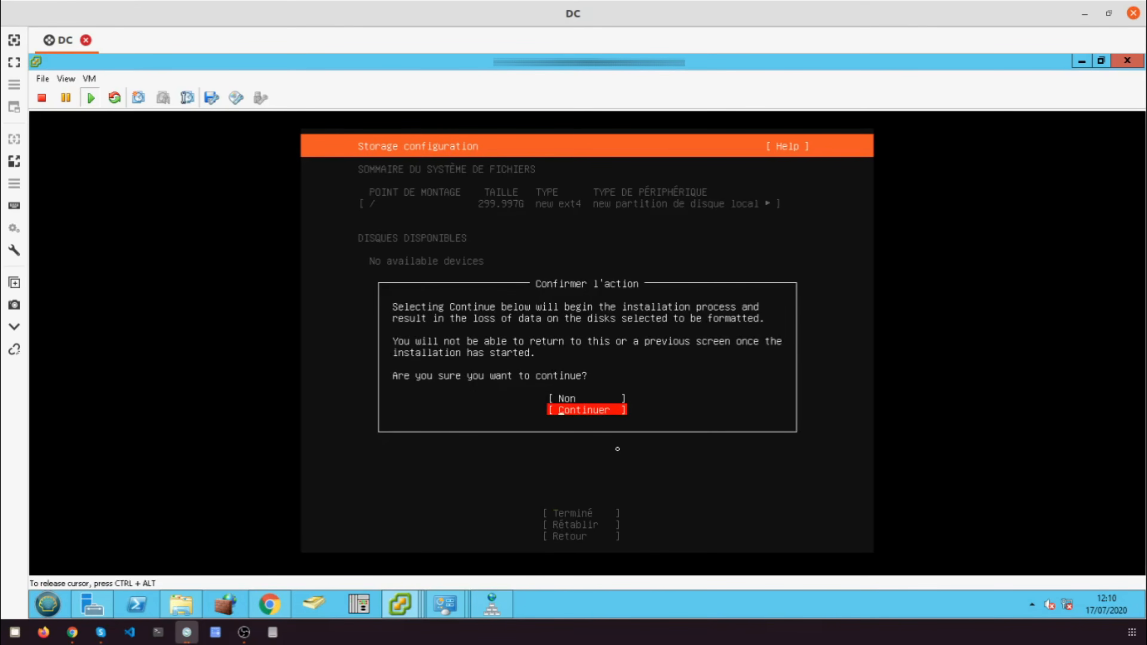
pyautogui.press('Return')
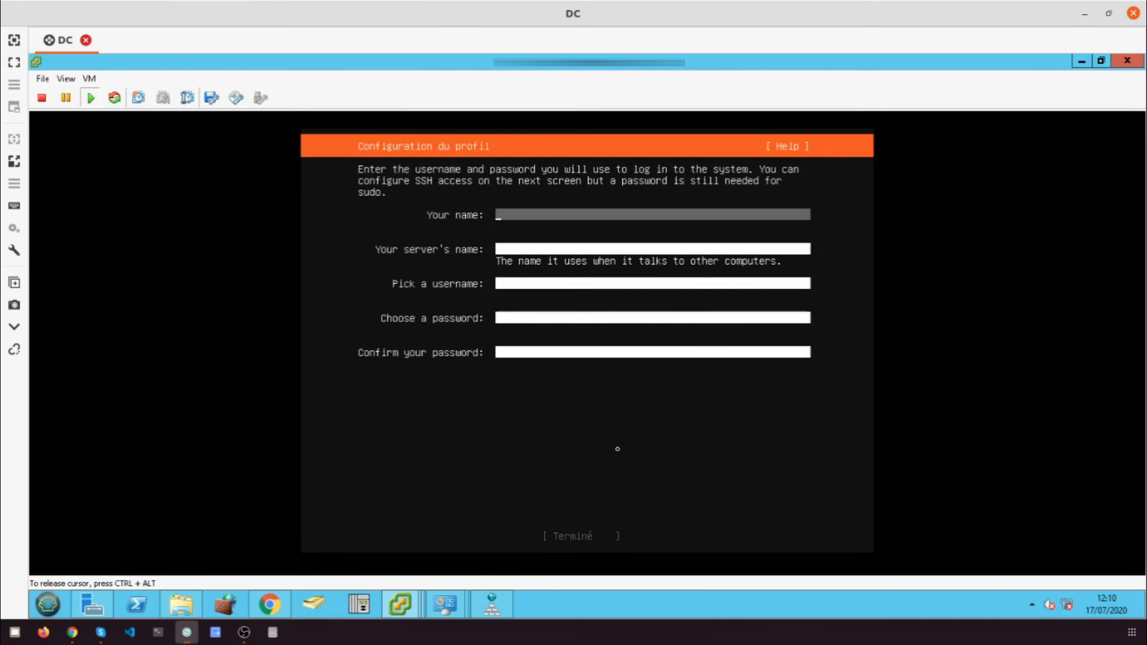
# Step: Fill in the profile with techin as the name and username, and server as the server's name
pyautogui.write('techin')
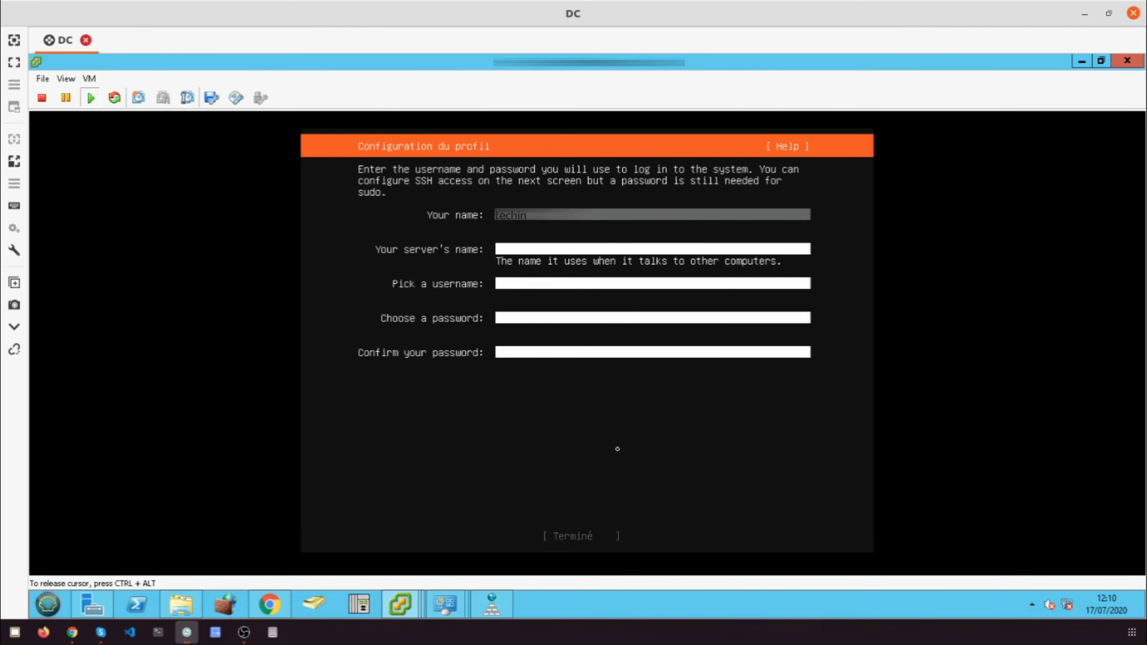
pyautogui.press('Tab')
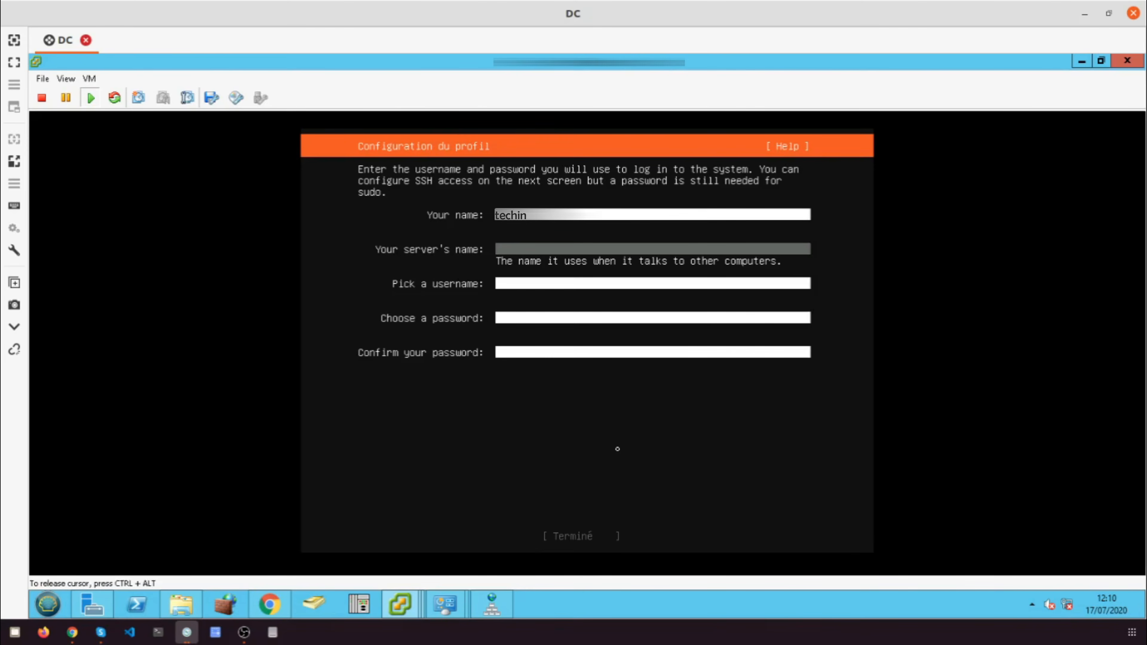
pyautogui.write('server')
pyautogui.press('Tab')
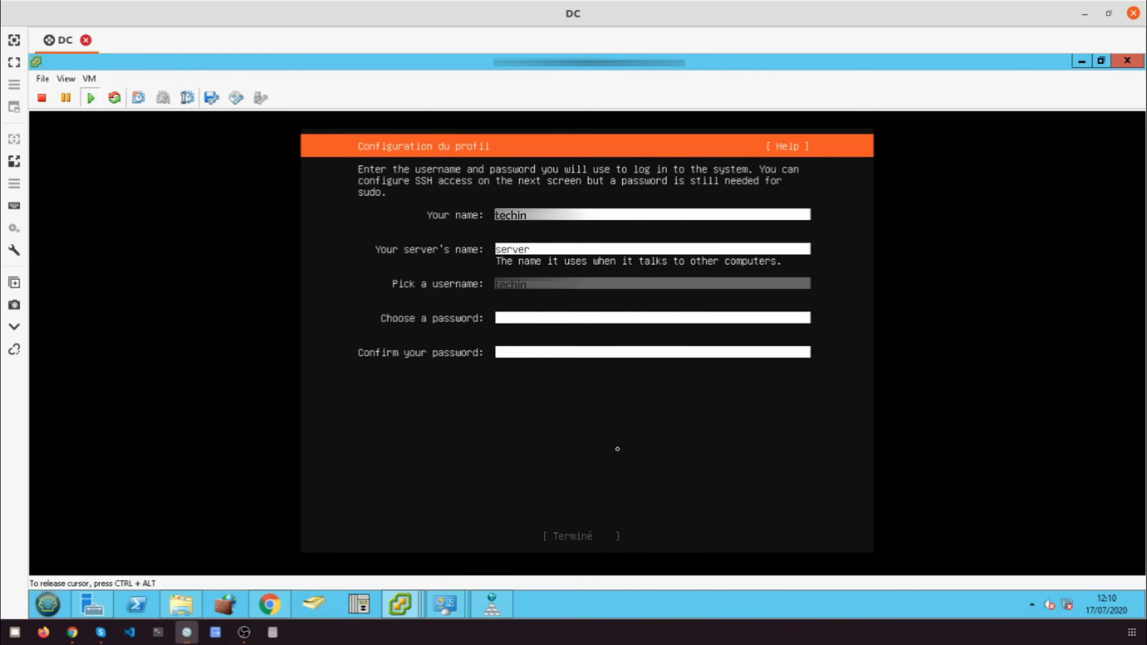
# Step: Enter and confirm the account password, and accept the profile configuration
pyautogui.press('Tab')
pyautogui.write('*******')
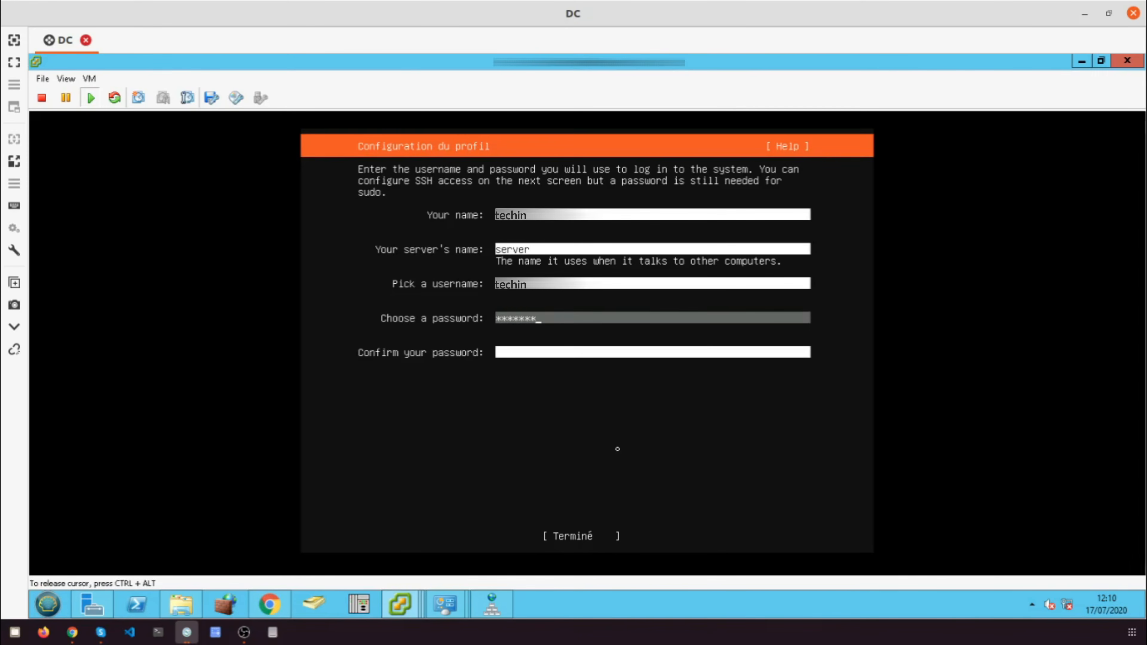
pyautogui.press('Tab')
pyautogui.write('******')
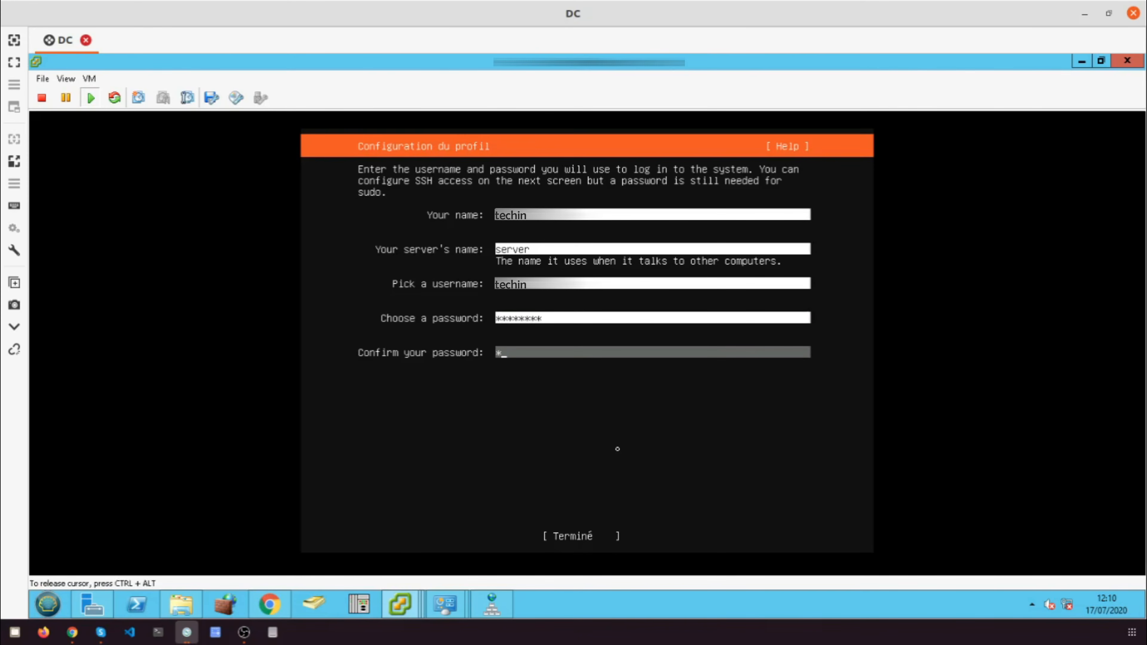
pyautogui.write('**')
pyautogui.press('Tab')
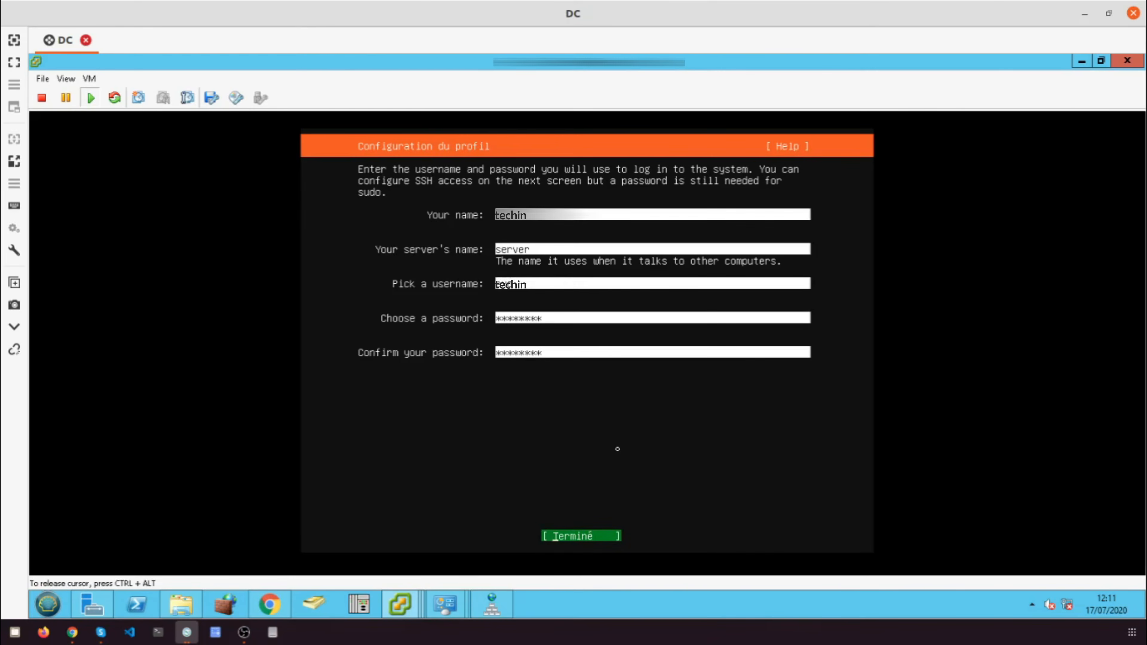
pyautogui.press('Return')
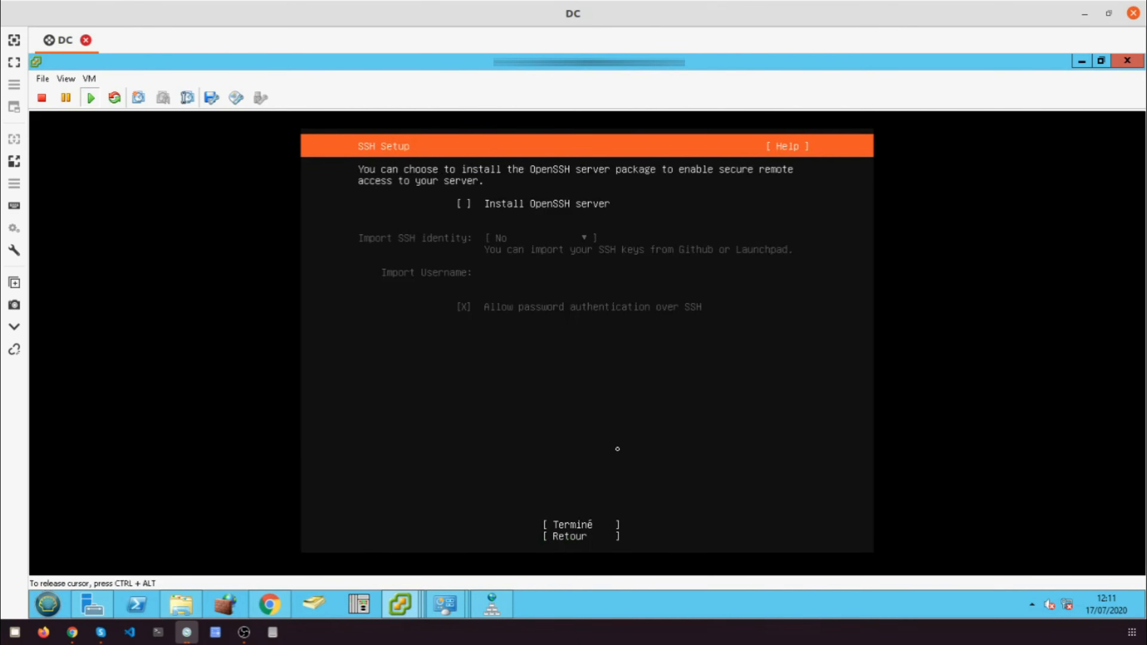
# Step: Enable installation of the OpenSSH server without importing an SSH identity, and accept the SSH setup
pyautogui.press('space')
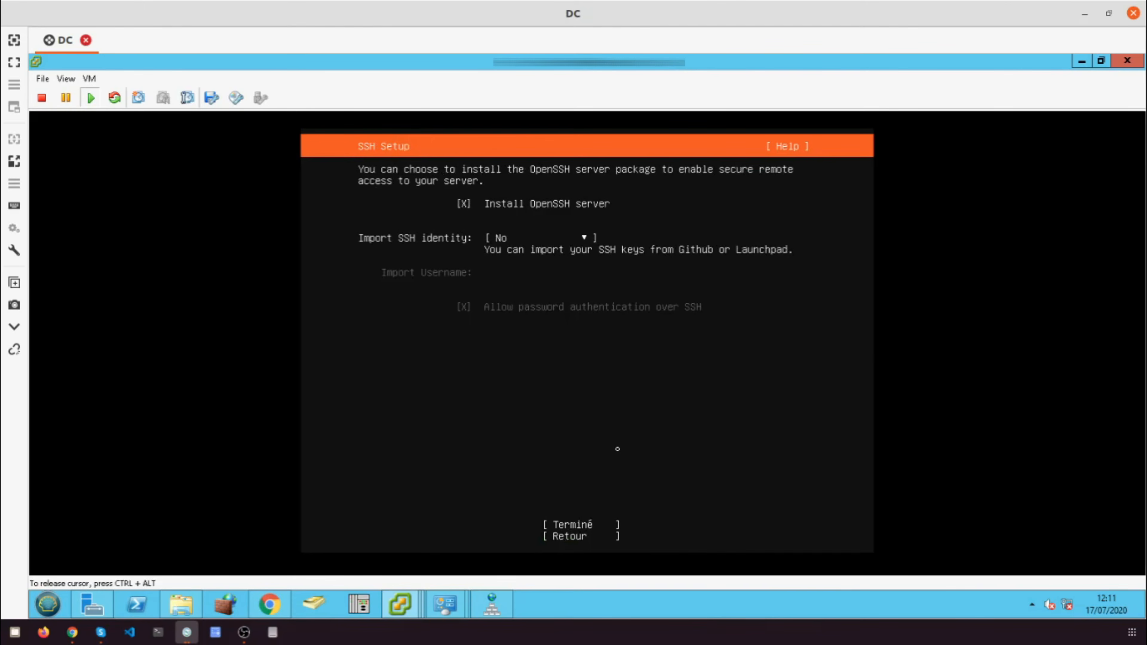
pyautogui.press('Tab')
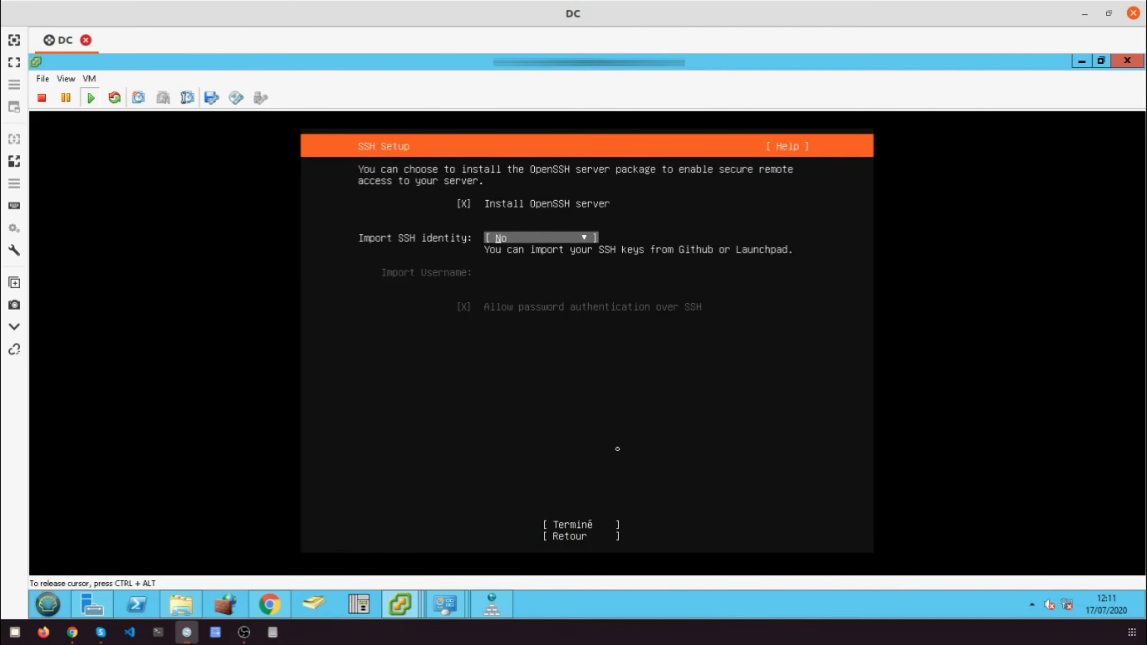
pyautogui.press('Tab')
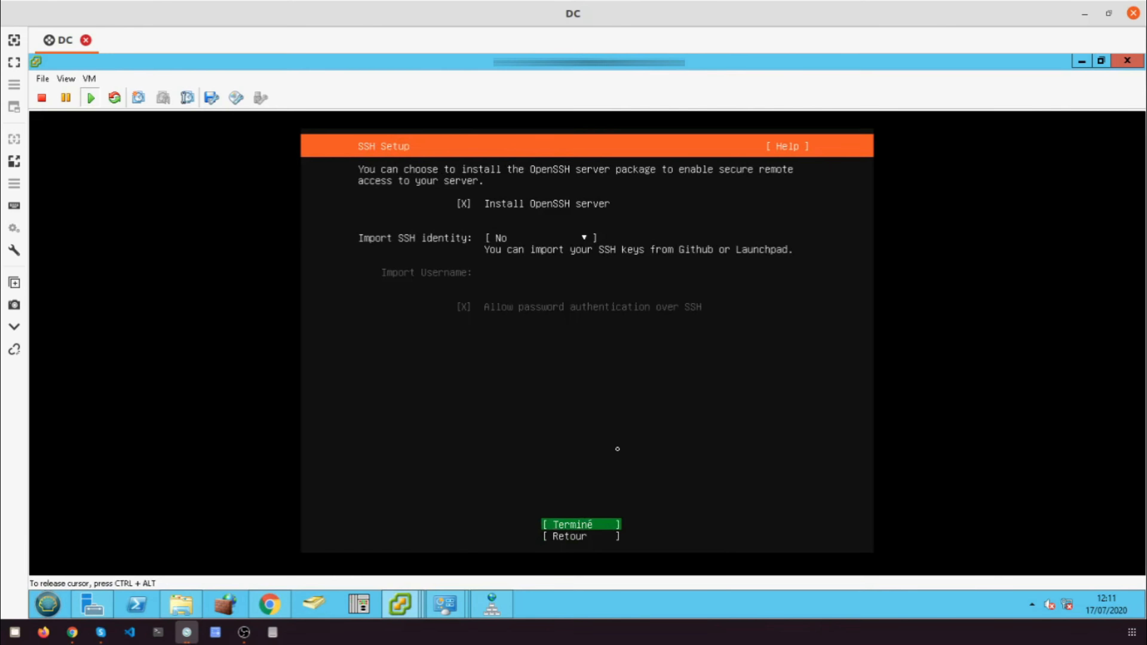
pyautogui.press('Return')
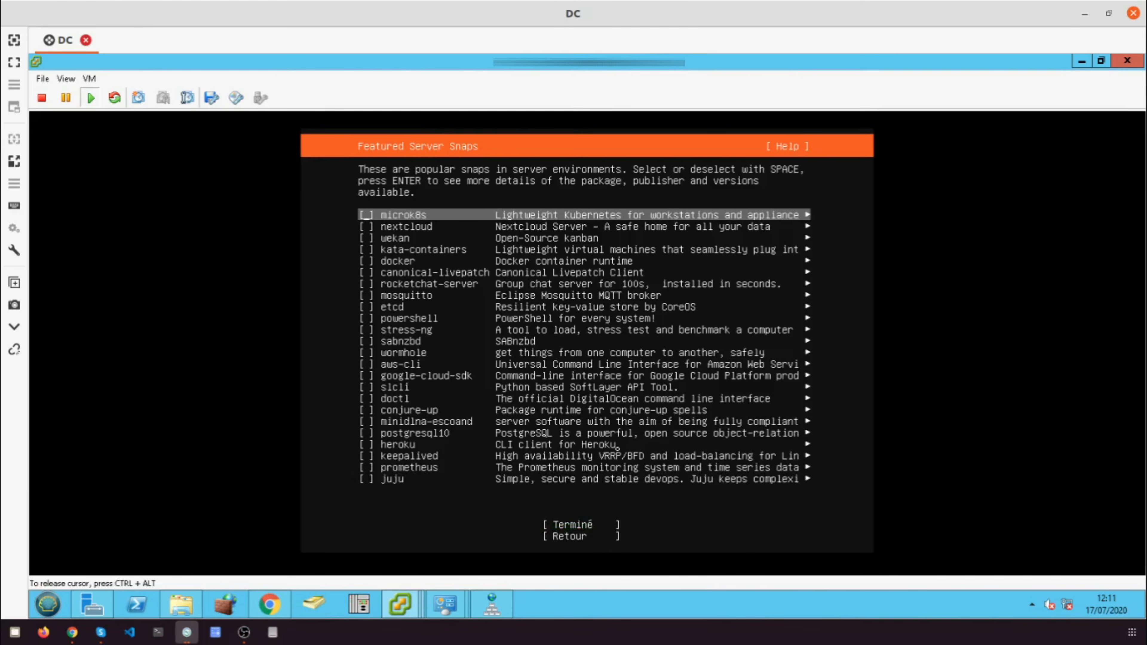
# Step: Leave all featured server snaps unselected and proceed to the system installation
pyautogui.press('Down')
pyautogui.press('Down')
pyautogui.press('Down')
pyautogui.press('Down')
pyautogui.press('Down')
pyautogui.press('Down')
pyautogui.press('Down')
pyautogui.press('Down')
pyautogui.press('Down')
pyautogui.press('Down')
pyautogui.press('Down')
pyautogui.press('Down')
pyautogui.press('Down')
pyautogui.press('Down')
pyautogui.press('Down')
pyautogui.press('Down')
pyautogui.press('Down')
pyautogui.press('Down')
pyautogui.press('Down')
pyautogui.press('Down')
pyautogui.press('Down')
pyautogui.press('Down')
pyautogui.press('Down')
pyautogui.press('Down')
pyautogui.press('Down')
pyautogui.press('Up')
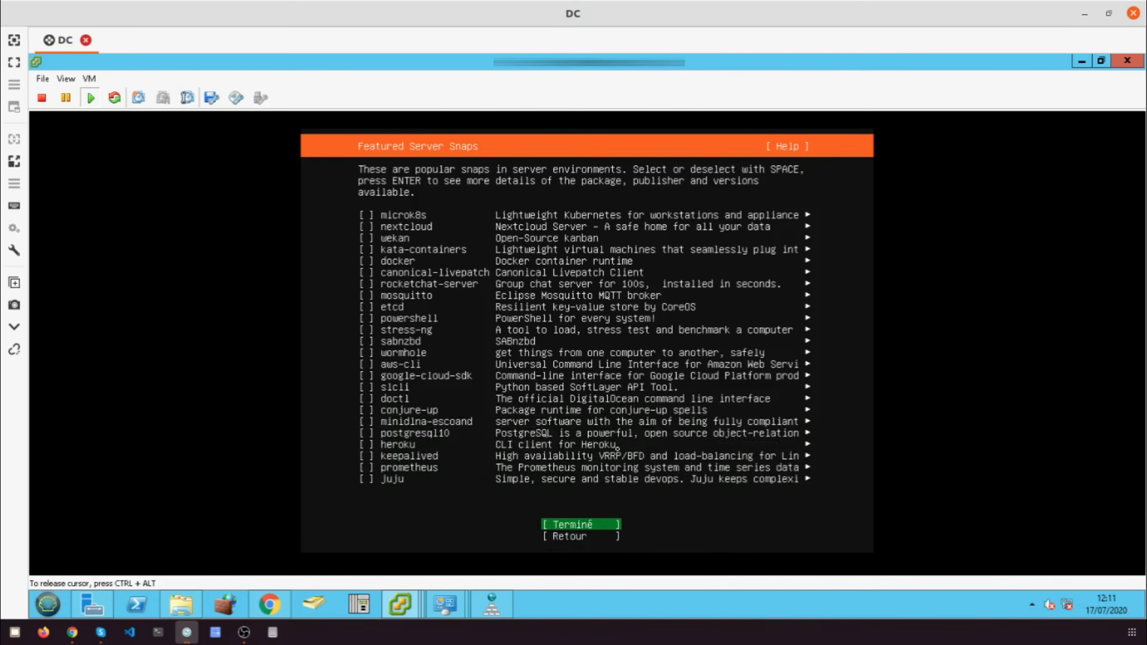
pyautogui.press('Return')
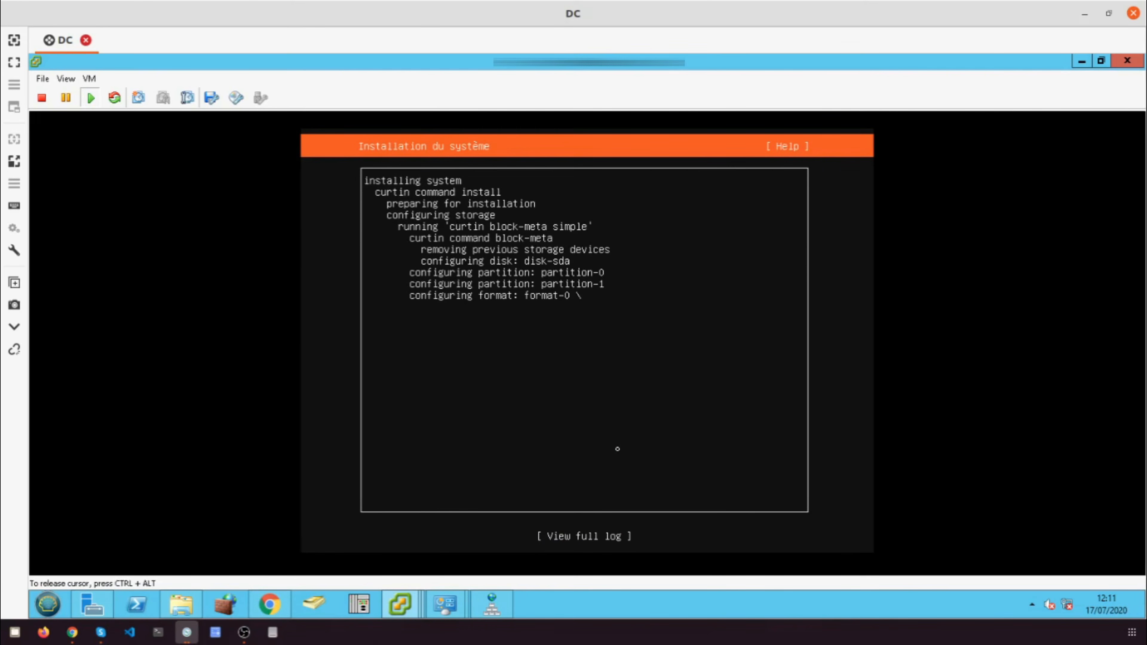
# Step: Continue past the installation medium removal request and log in to the rebooted server as techin with the account password
pyautogui.hotkey('ctrl', 'alt')
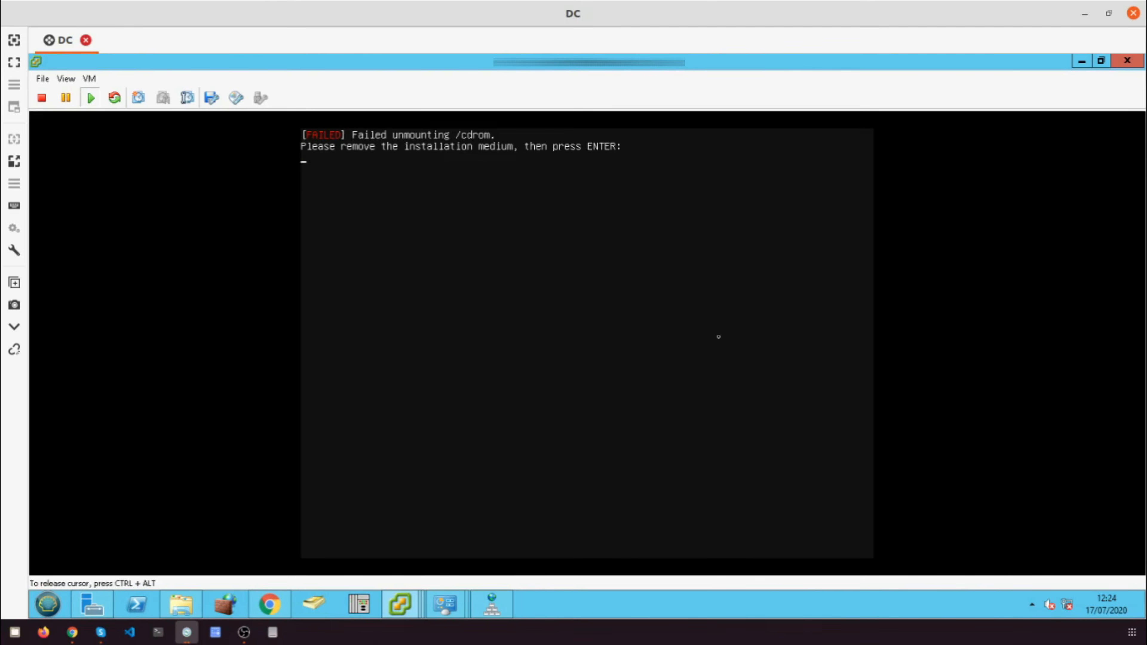
pyautogui.press('Return')
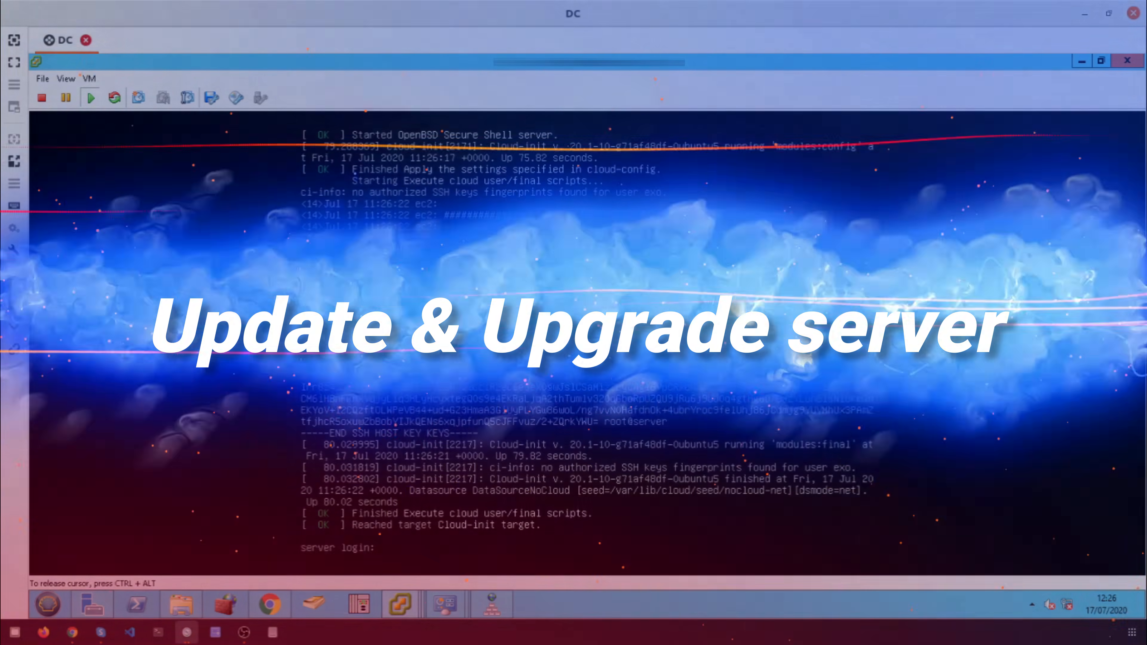
pyautogui.write('techin')
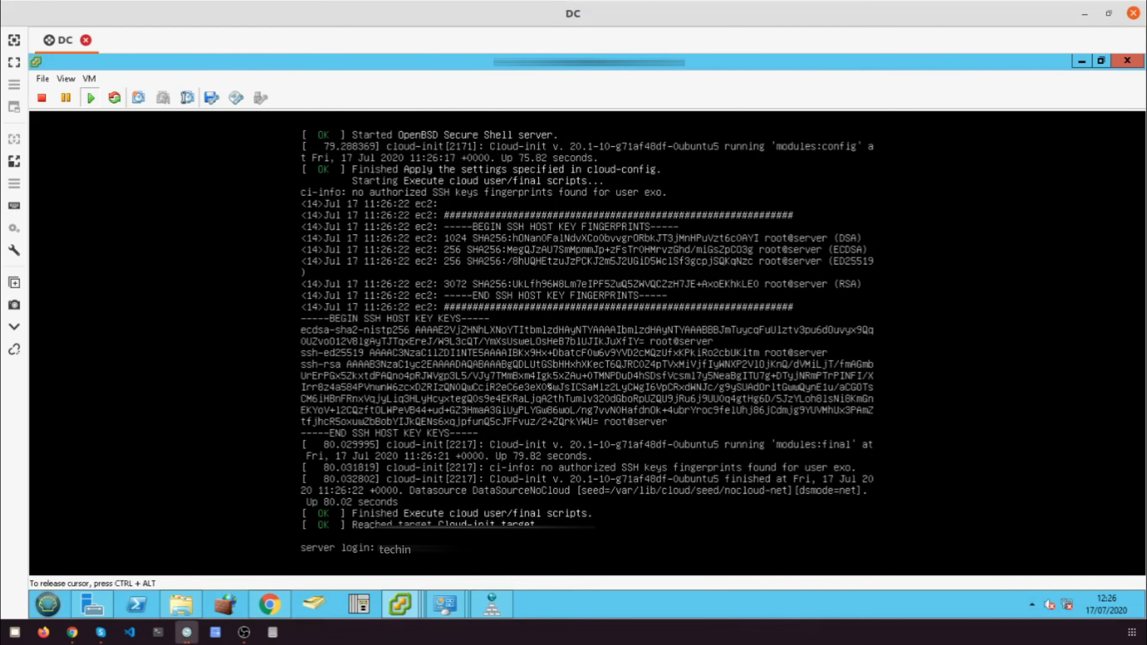
pyautogui.press('Return')
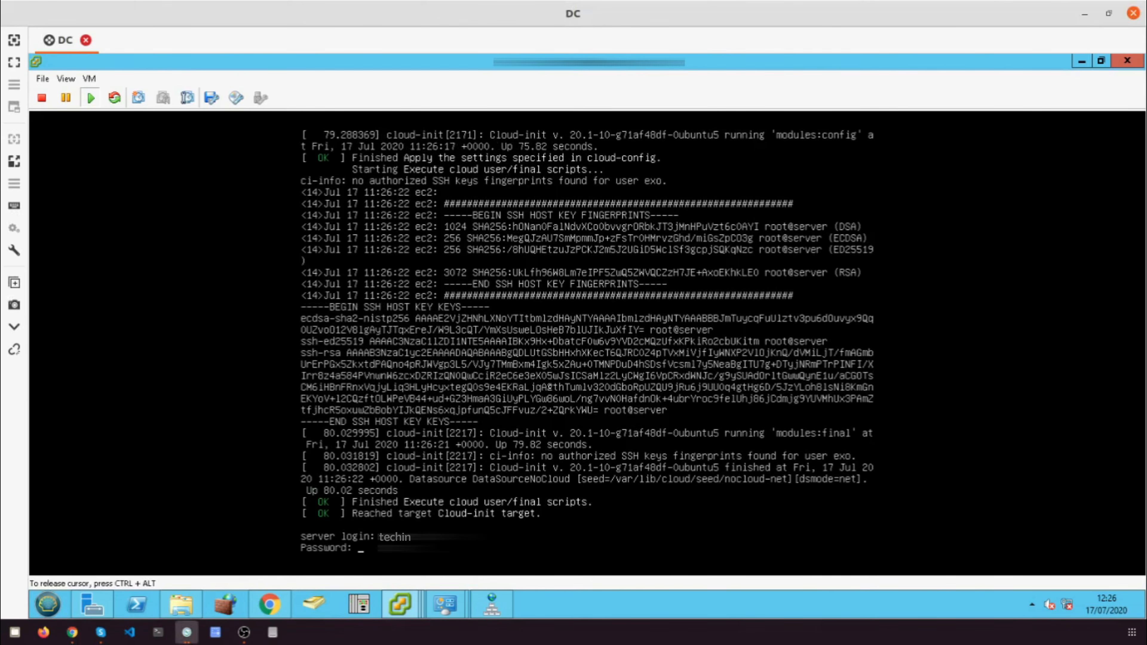
pyautogui.press('Return')
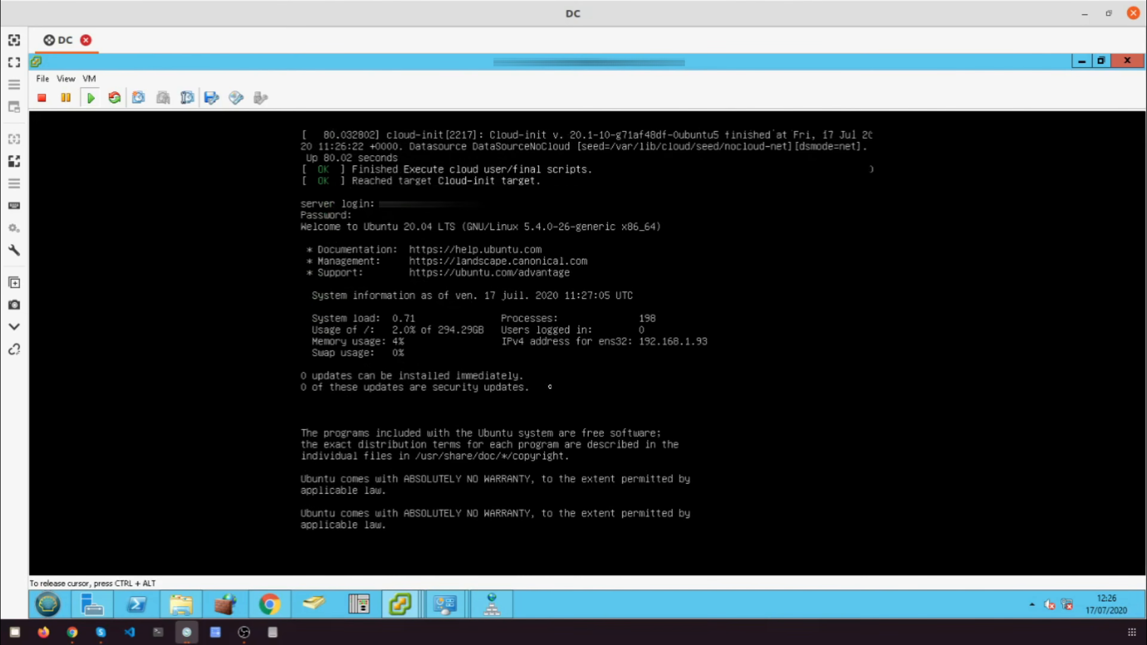
# Step: Refresh the package lists with sudo apt update, authenticating with the sudo password
pyautogui.write('sudoa')
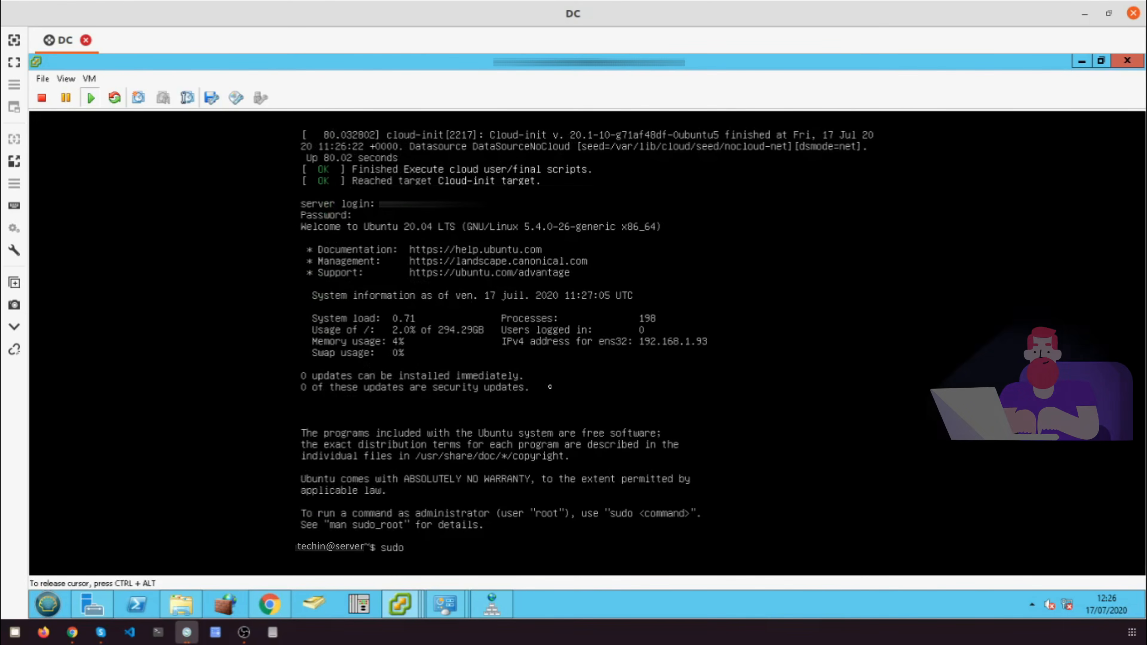
pyautogui.press('BackSpace')
pyautogui.press('BackSpace')
pyautogui.write('apt update')
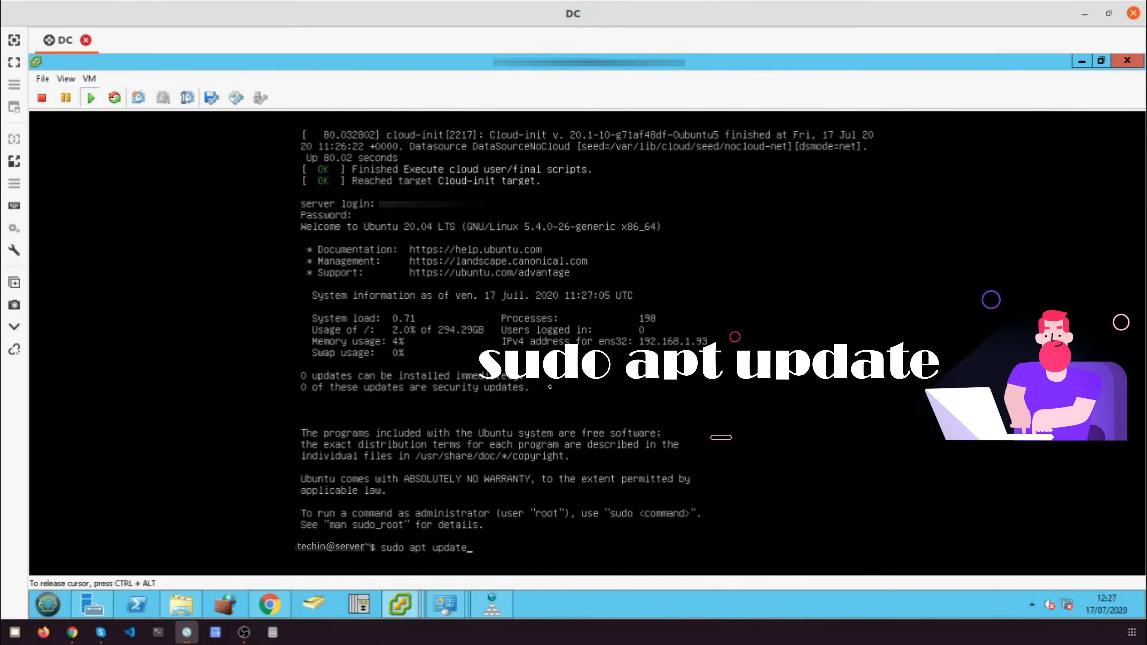
pyautogui.press('Return')
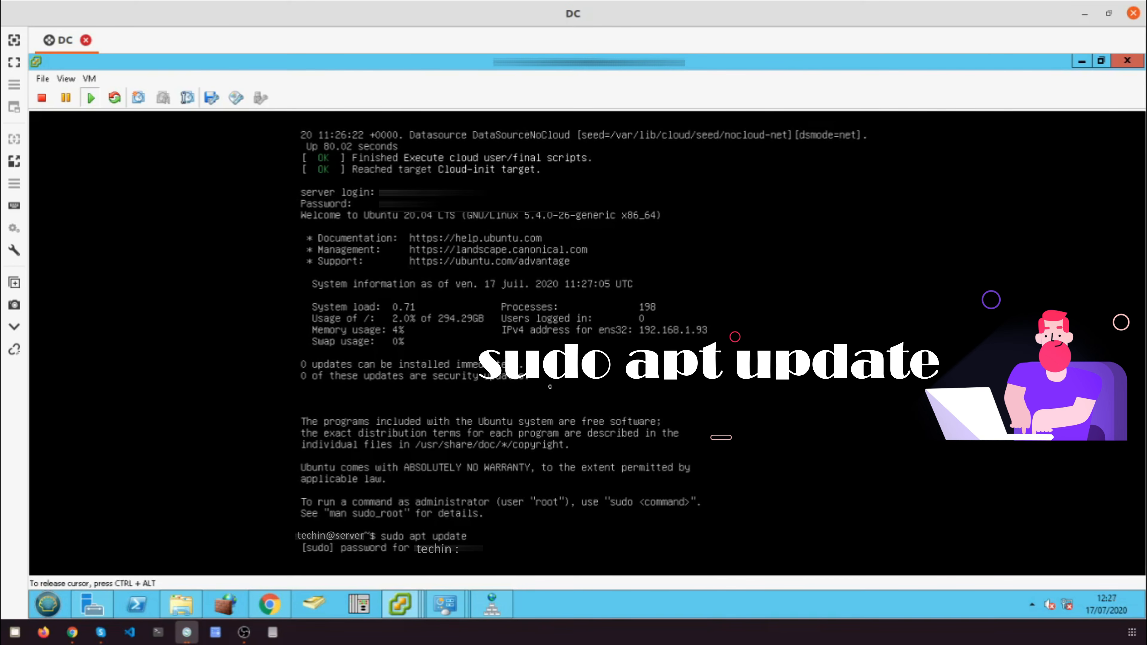
pyautogui.press('Return')
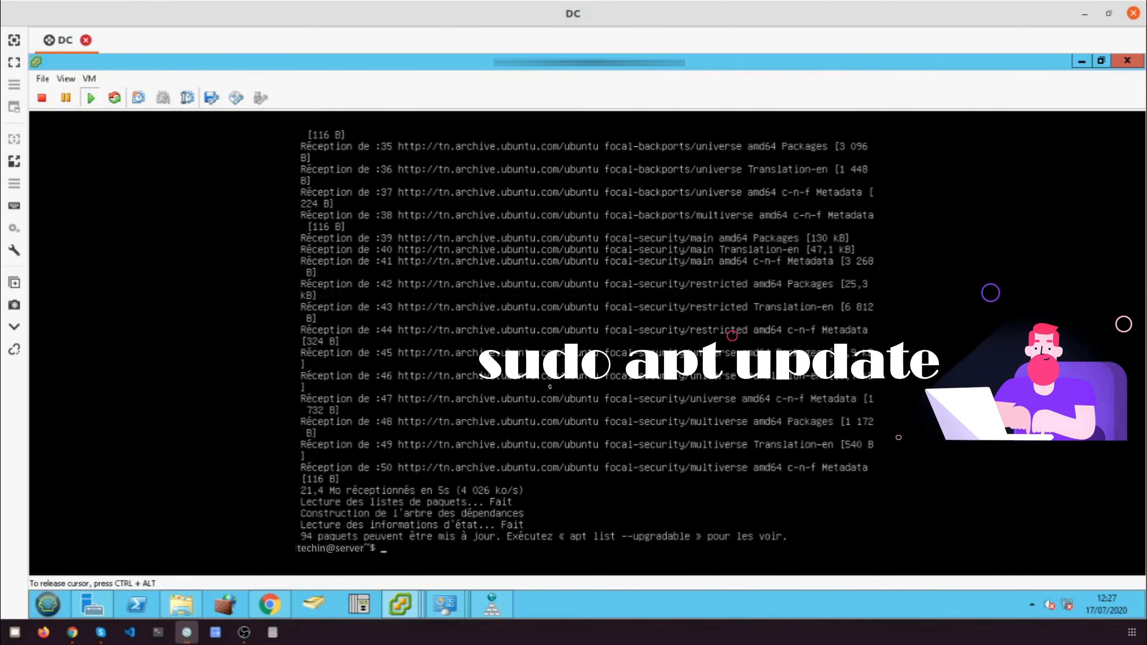
# Step: Upgrade the installed packages with sudo apt upgrade, answering o to continue
pyautogui.press('Return')
pyautogui.press('Return')
pyautogui.press('Return')
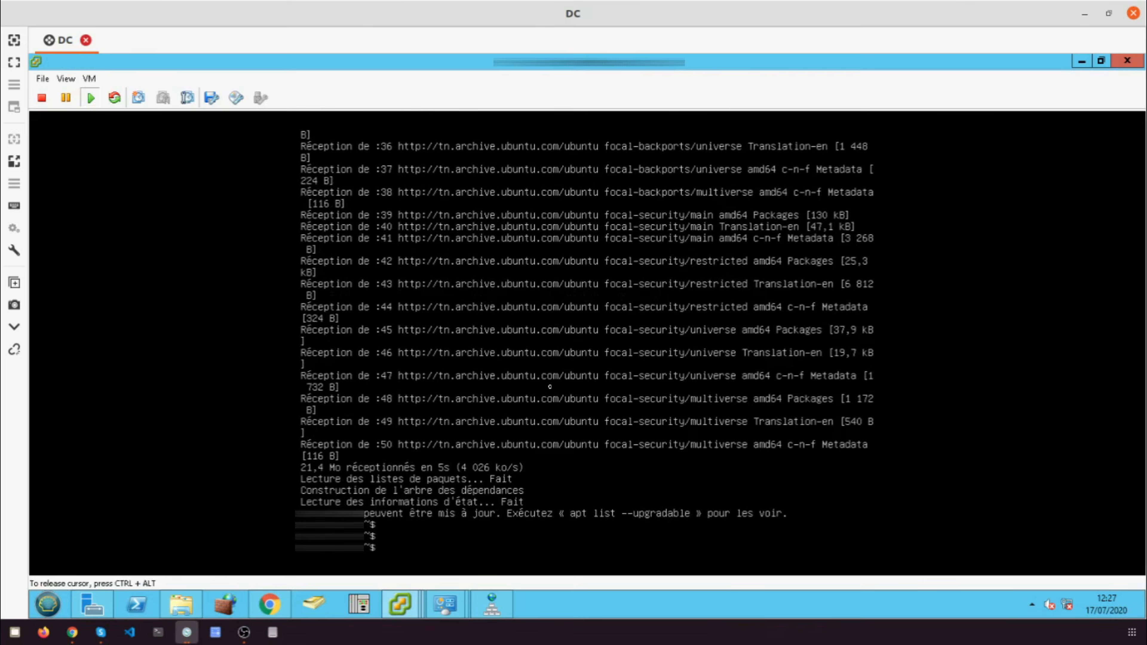
pyautogui.write('sudo apt upda')
pyautogui.press('BackSpace')
pyautogui.press('BackSpace')
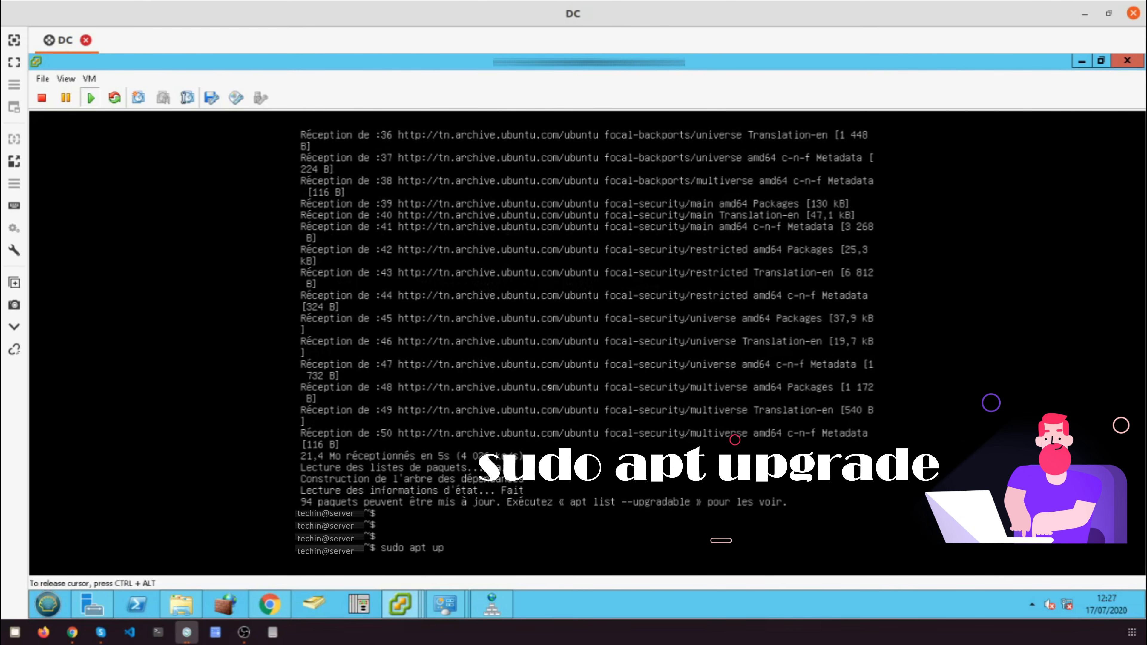
pyautogui.write('grade')
pyautogui.press('Return')
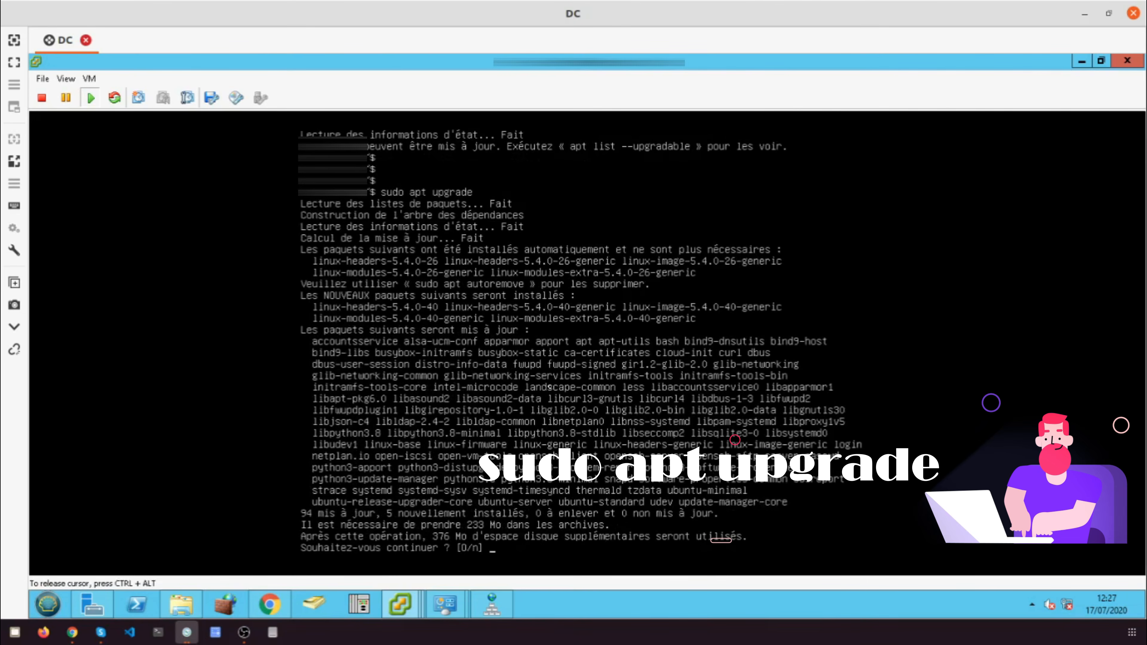
pyautogui.write('o')
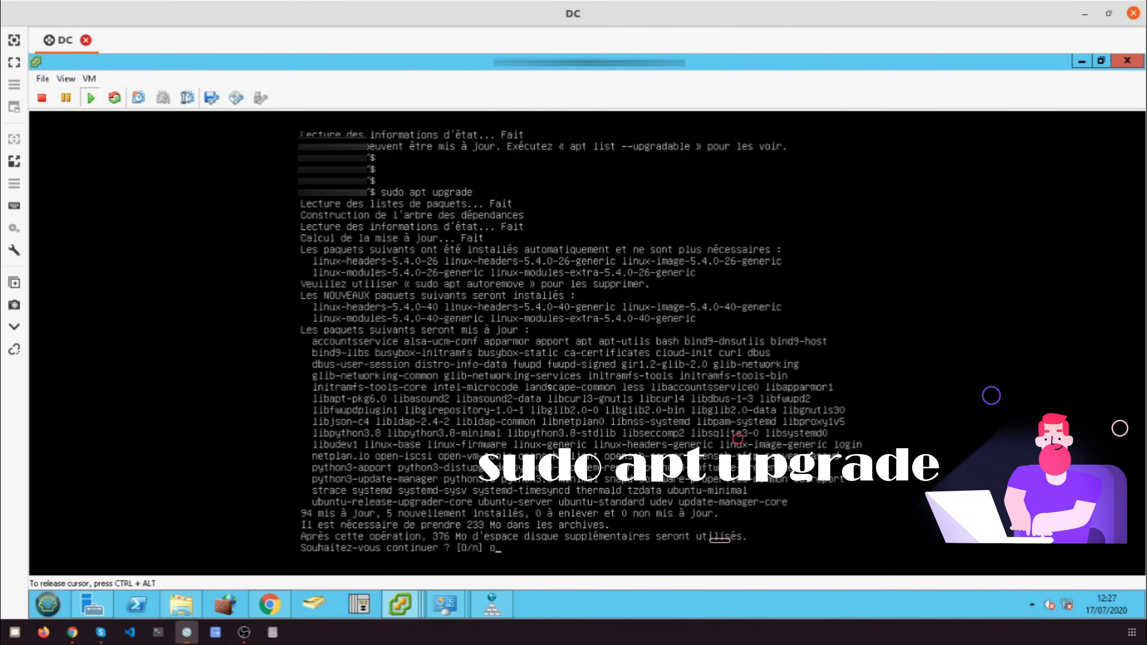
pyautogui.press('Return')
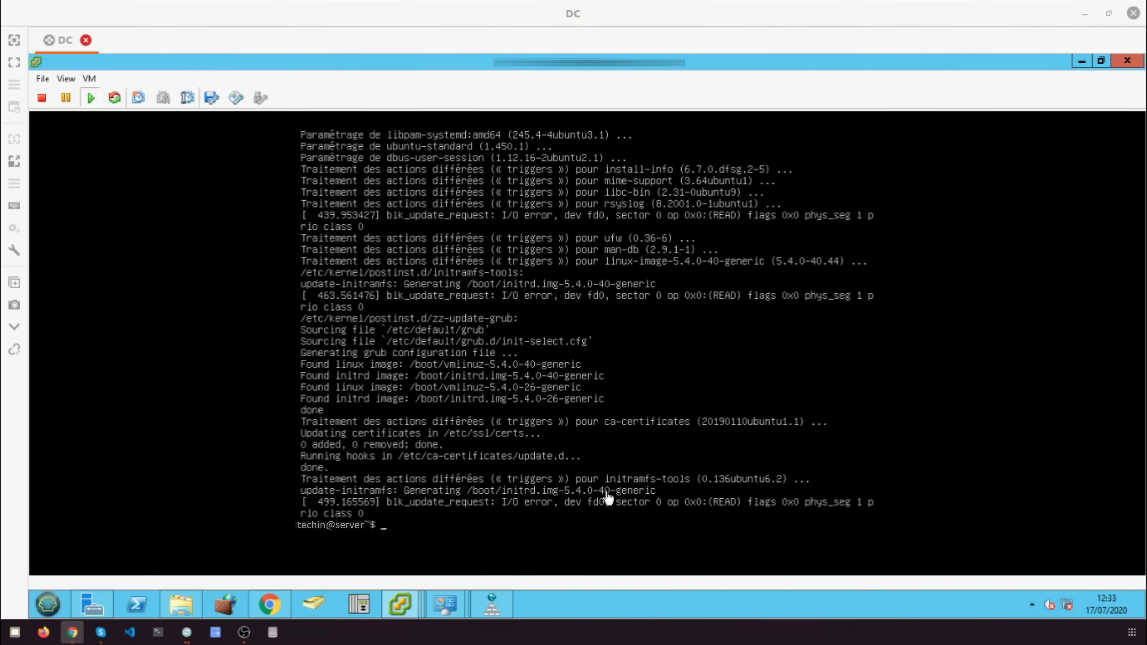
pyautogui.click(483, 510)
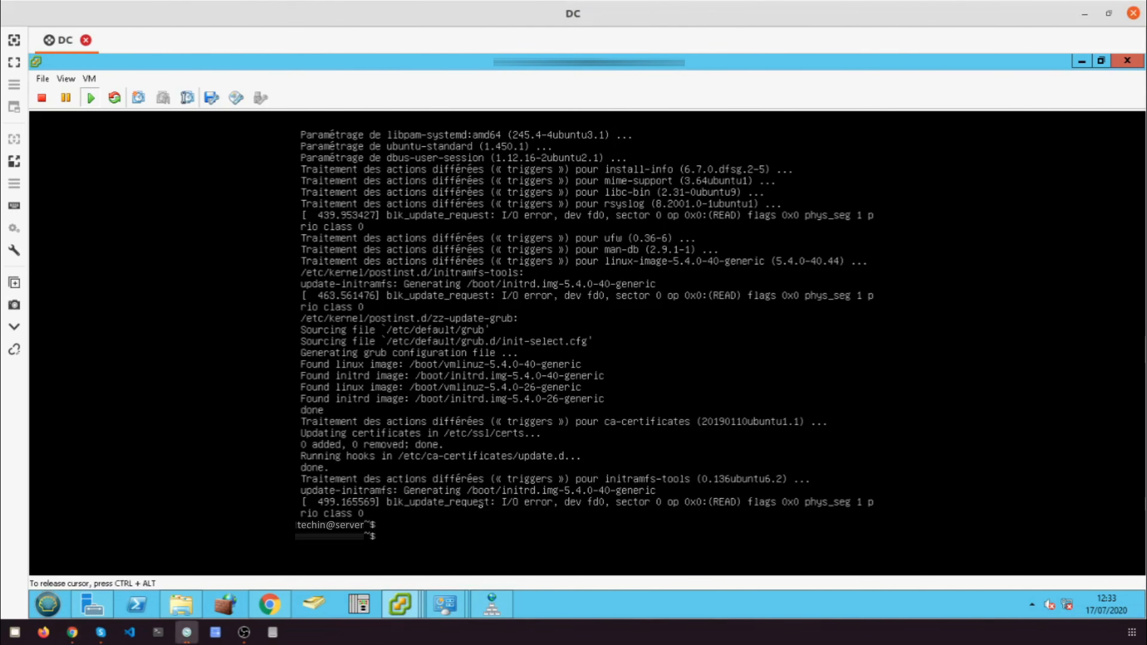